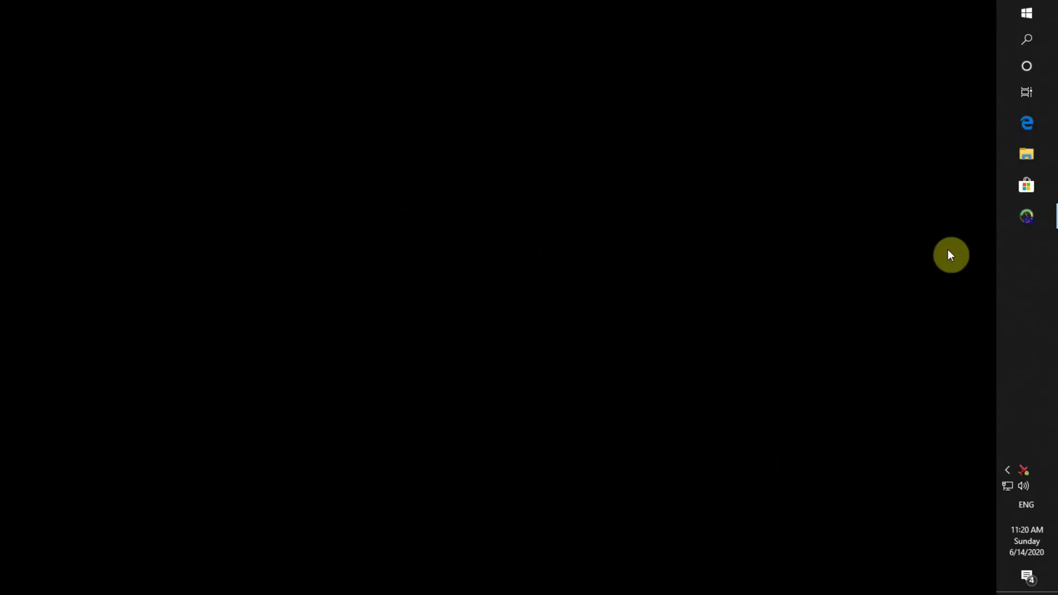
Switch to Panel Builder and start the Cessna 310 panel
click(1027, 216)
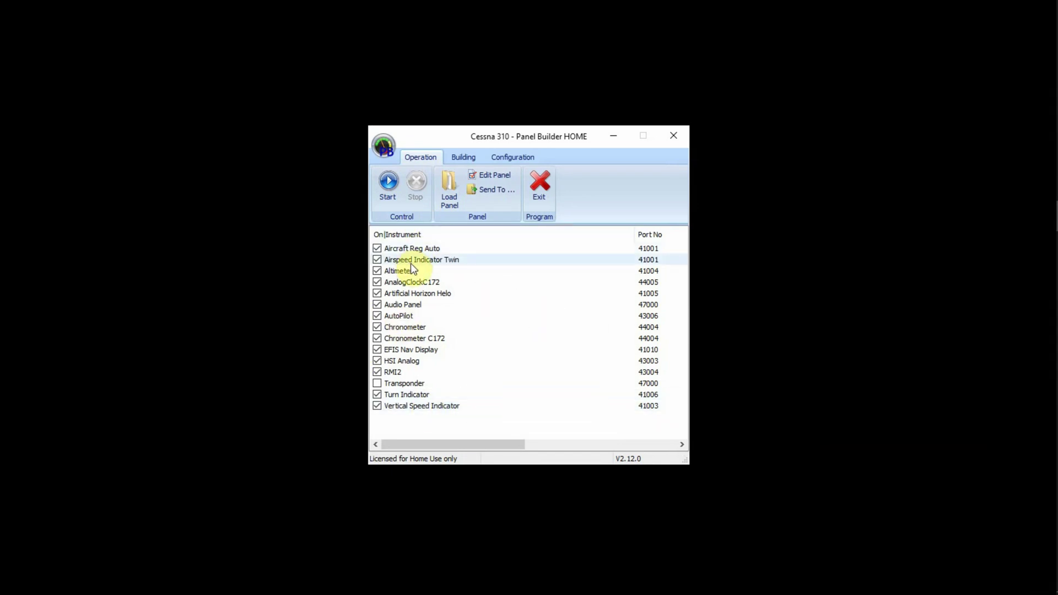
click(388, 183)
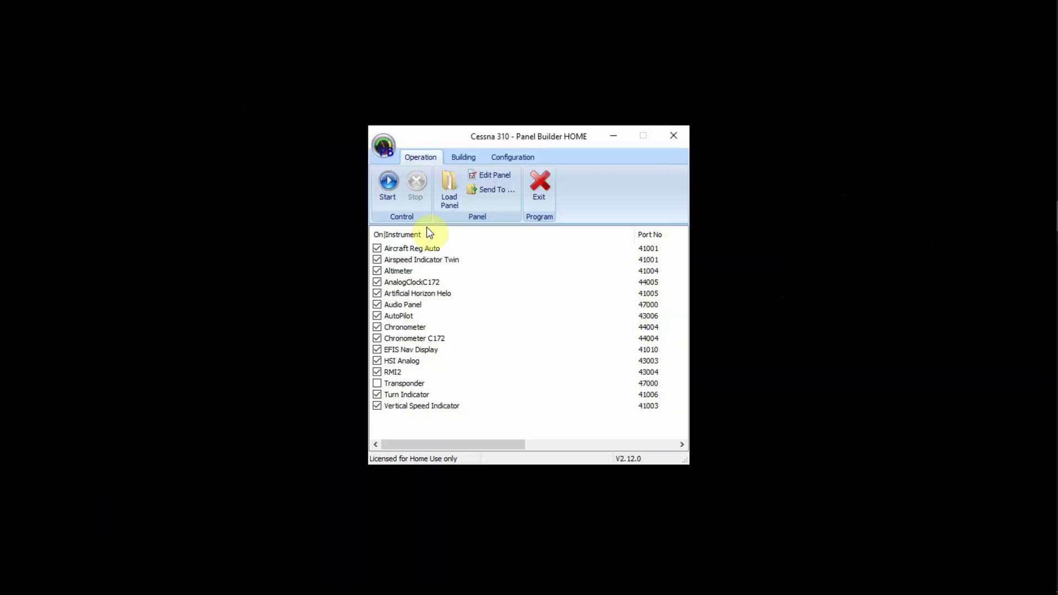
Load the Tomahawk panel and start it to display its instruments
click(448, 203)
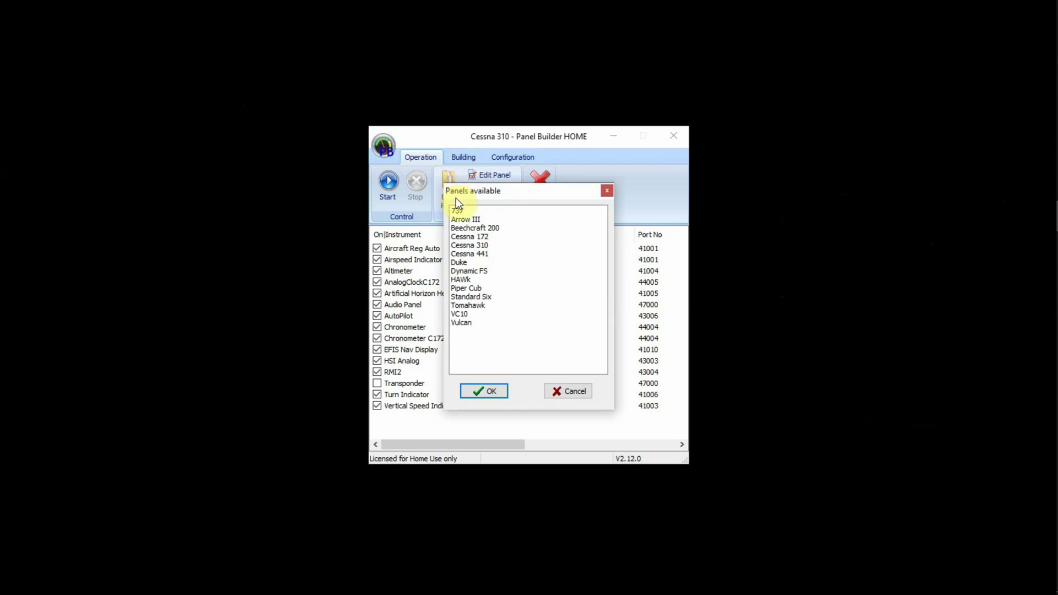
click(469, 307)
click(485, 391)
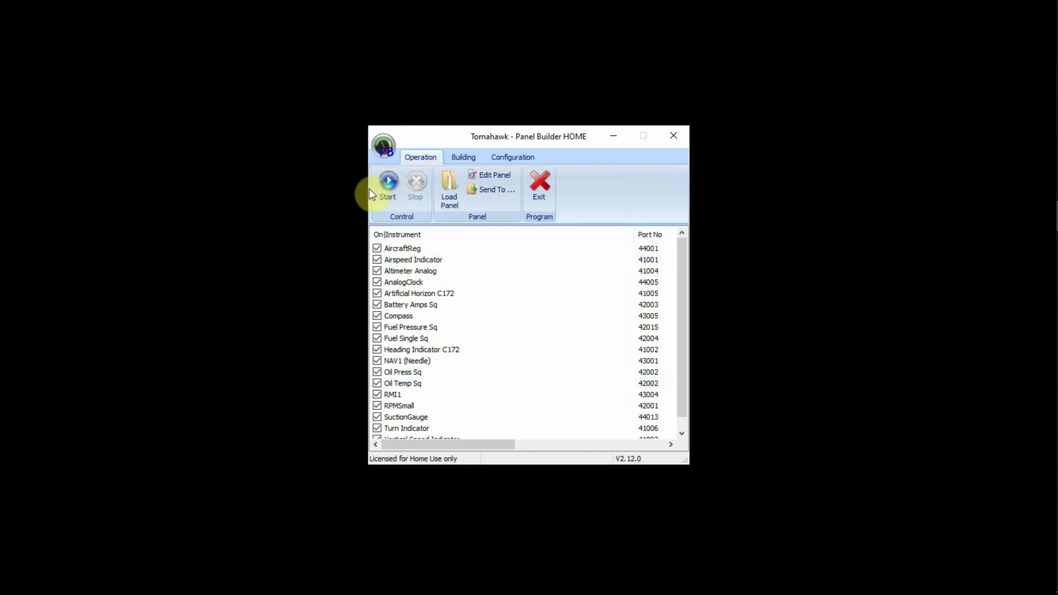
click(388, 183)
Remove the Airspeed Indicator from the Tomahawk panel and start the panel to check the result
click(461, 160)
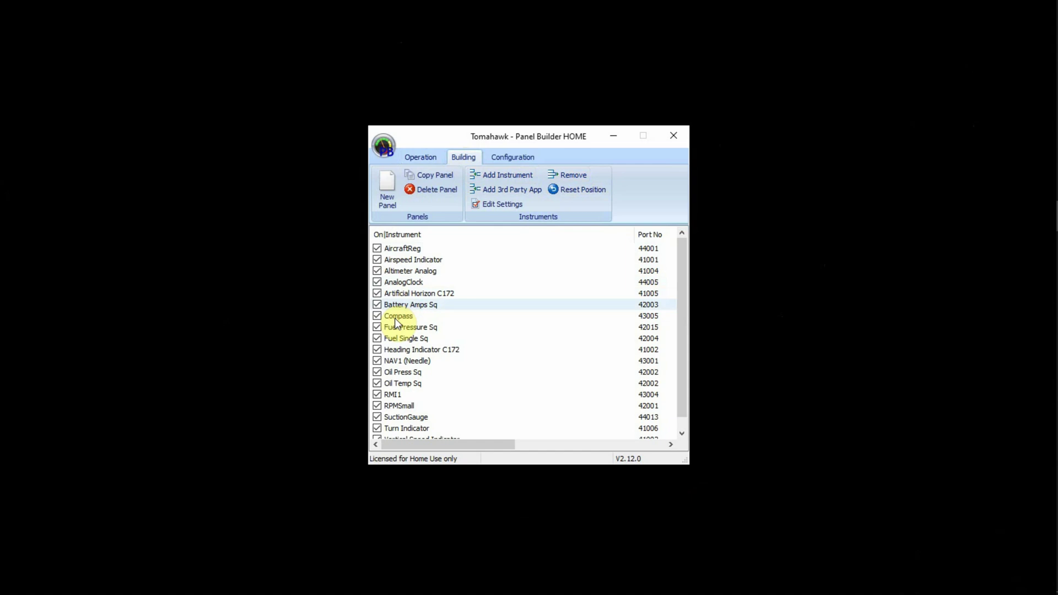
click(403, 262)
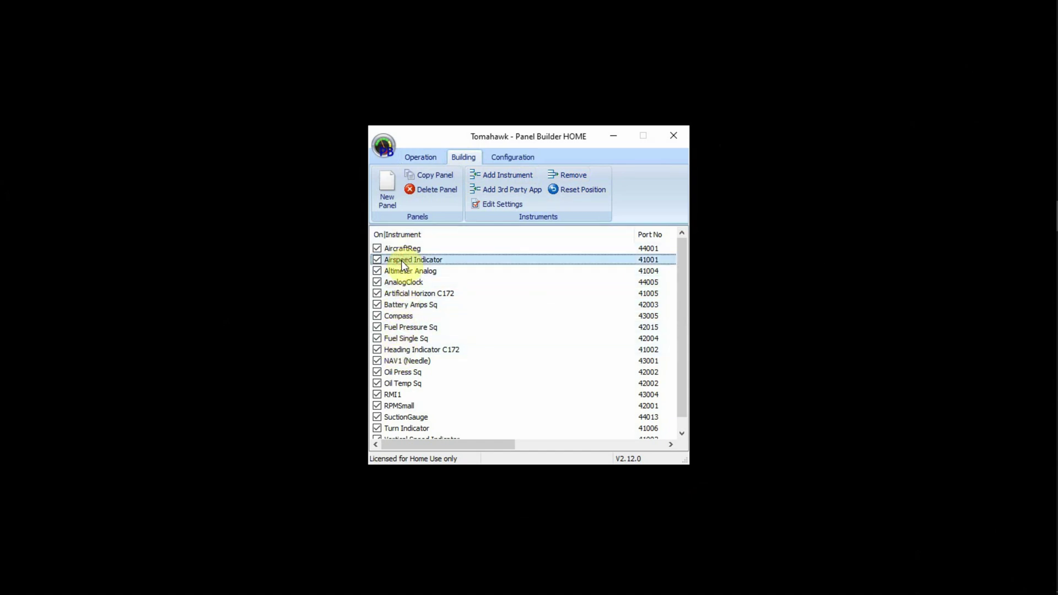
click(572, 174)
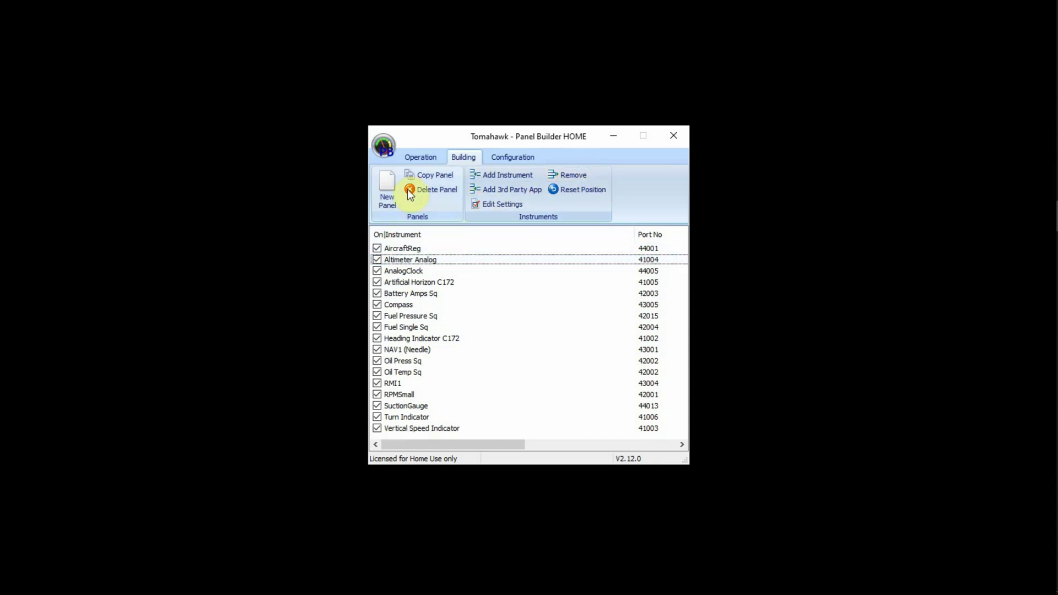
click(413, 156)
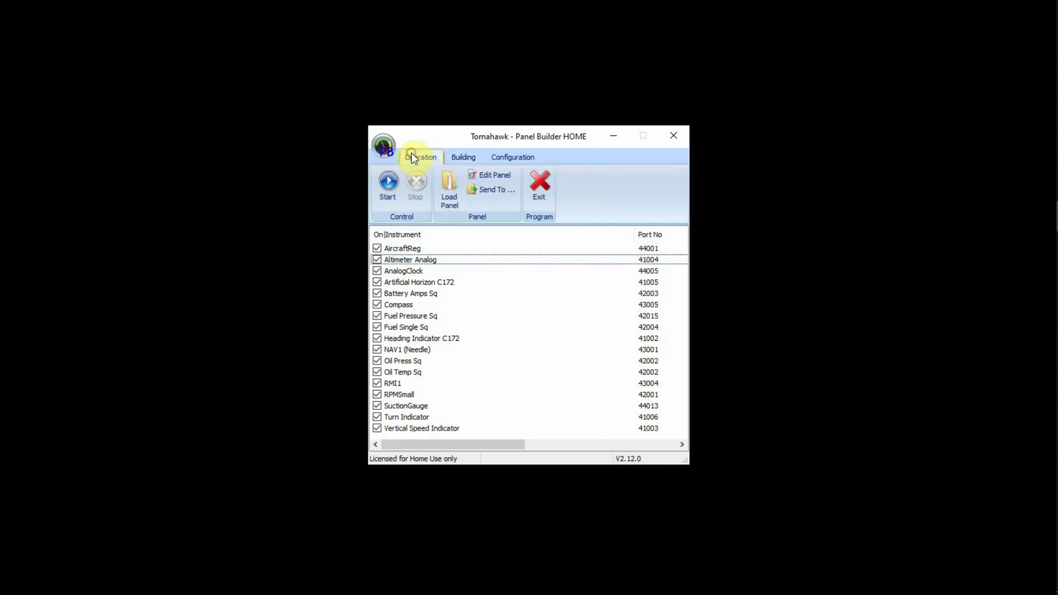
click(390, 182)
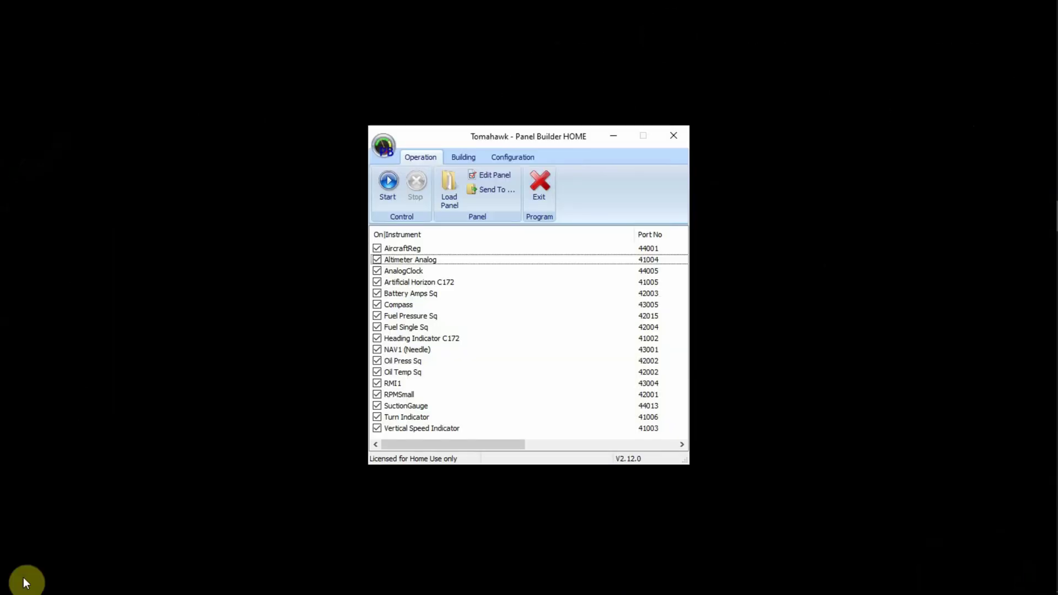
Add the AirspeedIndicator instrument from the Standard instrument set to the Tomahawk panel
click(464, 159)
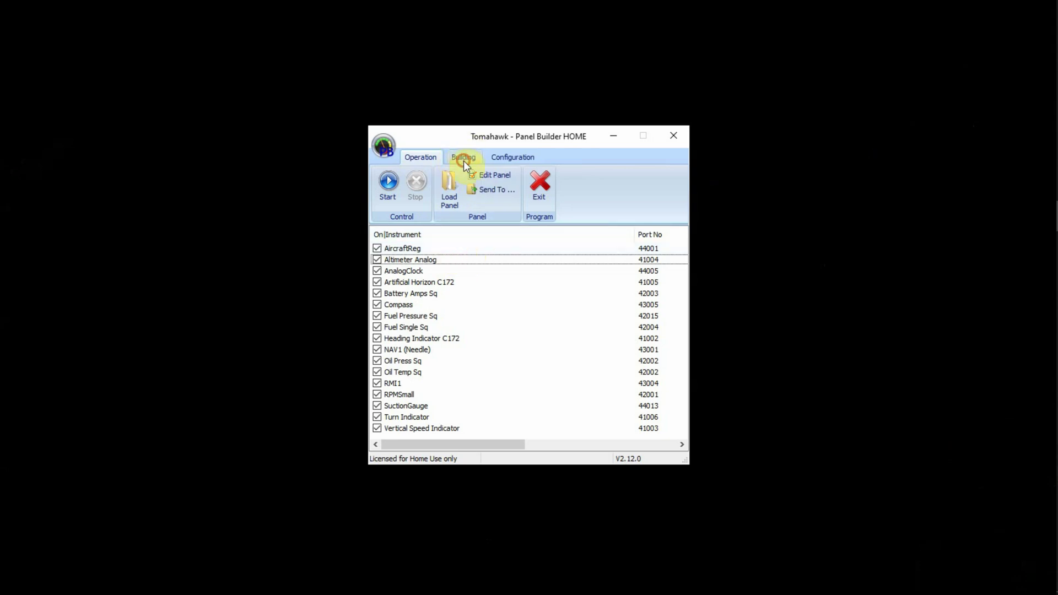
click(493, 176)
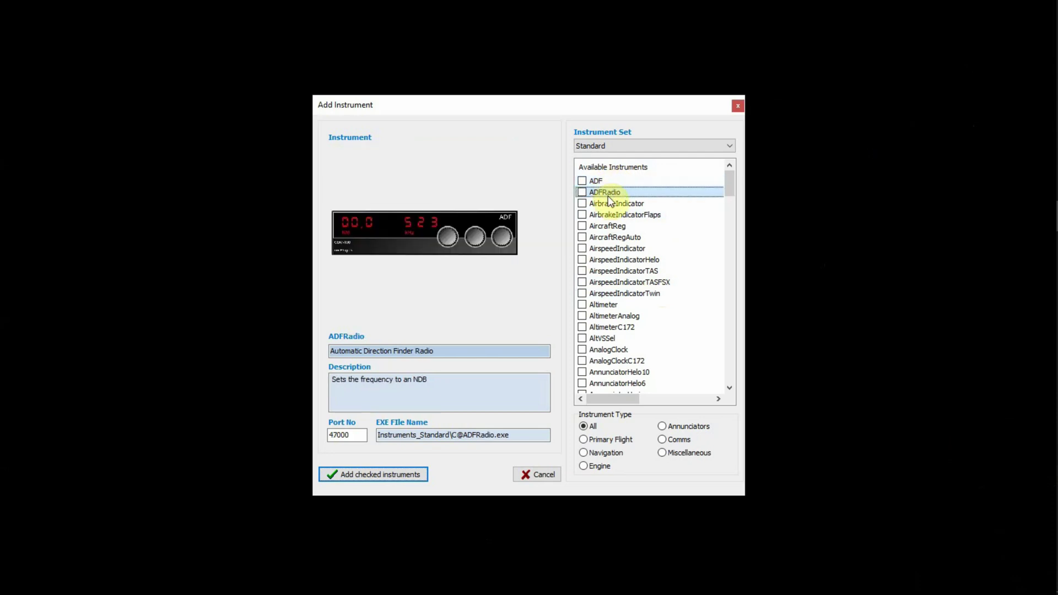
key(Down)
key(Down)
key(Down)
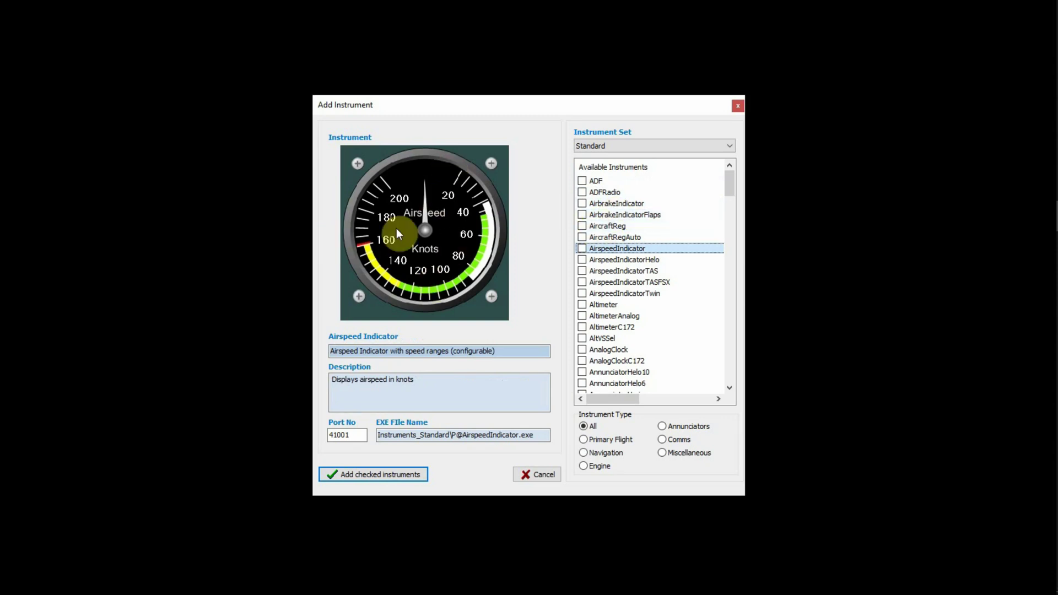
click(582, 249)
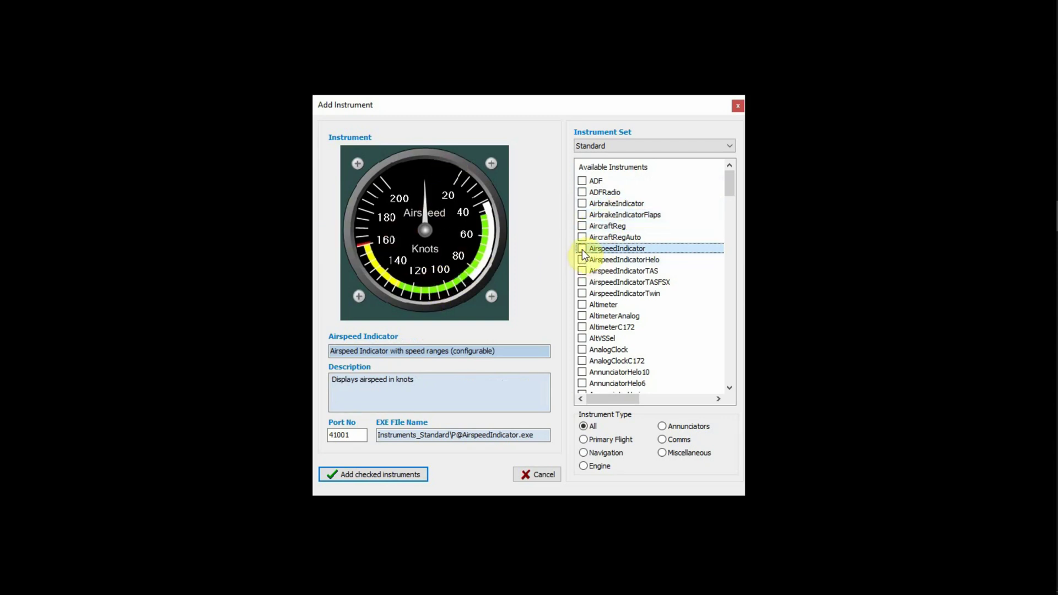
click(366, 474)
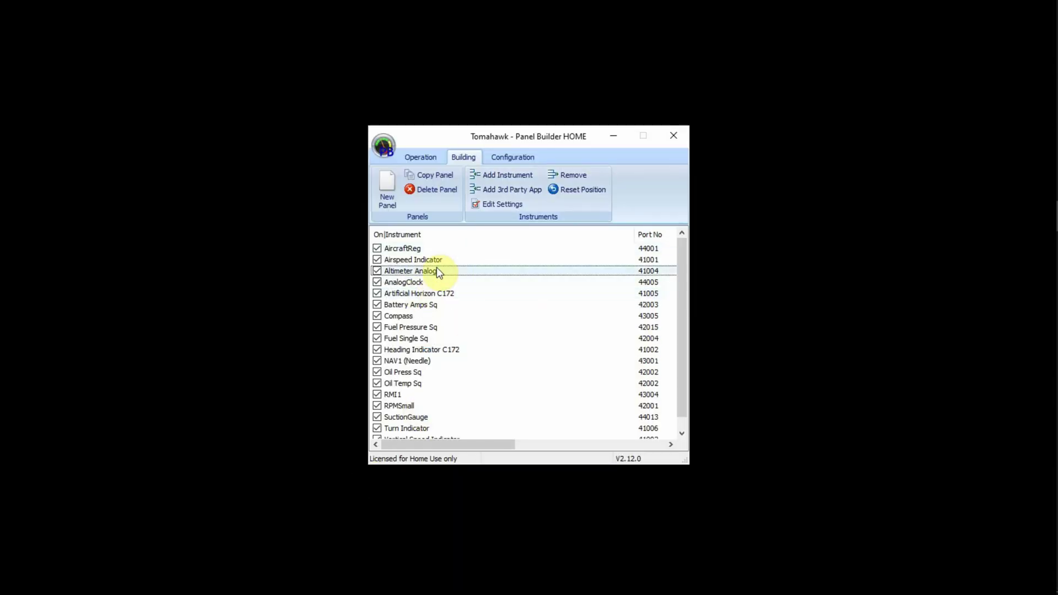
Start the Tomahawk panel and position the new airspeed gauge over the airspeed opening in the background image
click(419, 157)
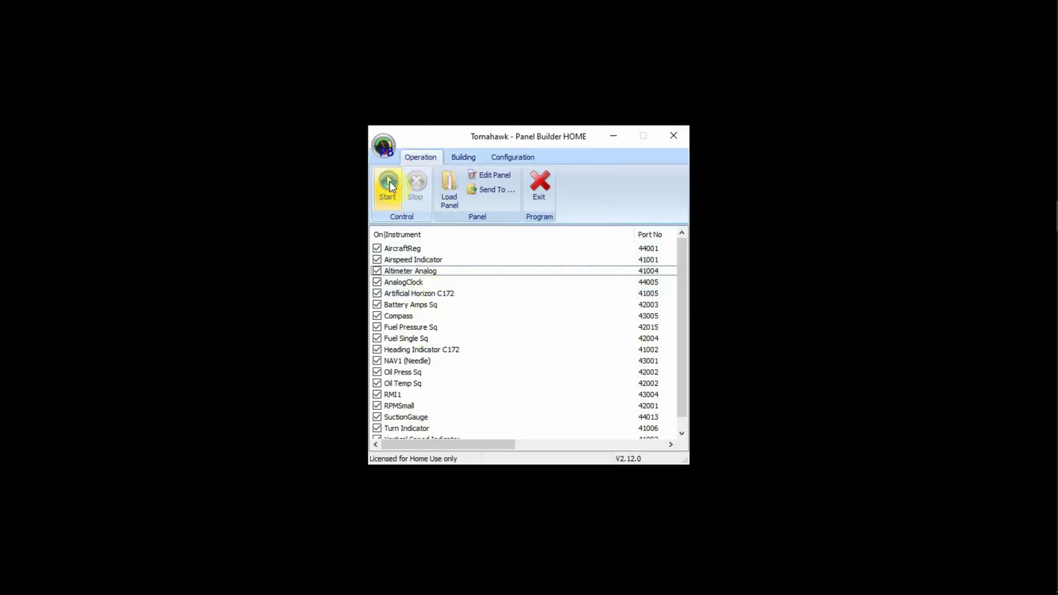
click(391, 180)
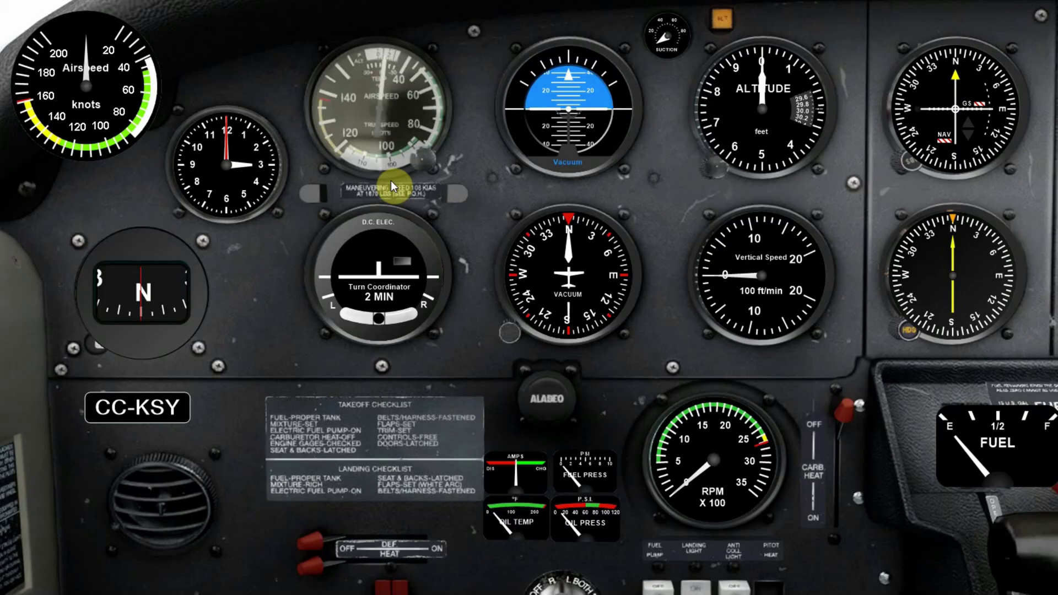
drag(46, 82, 353, 118)
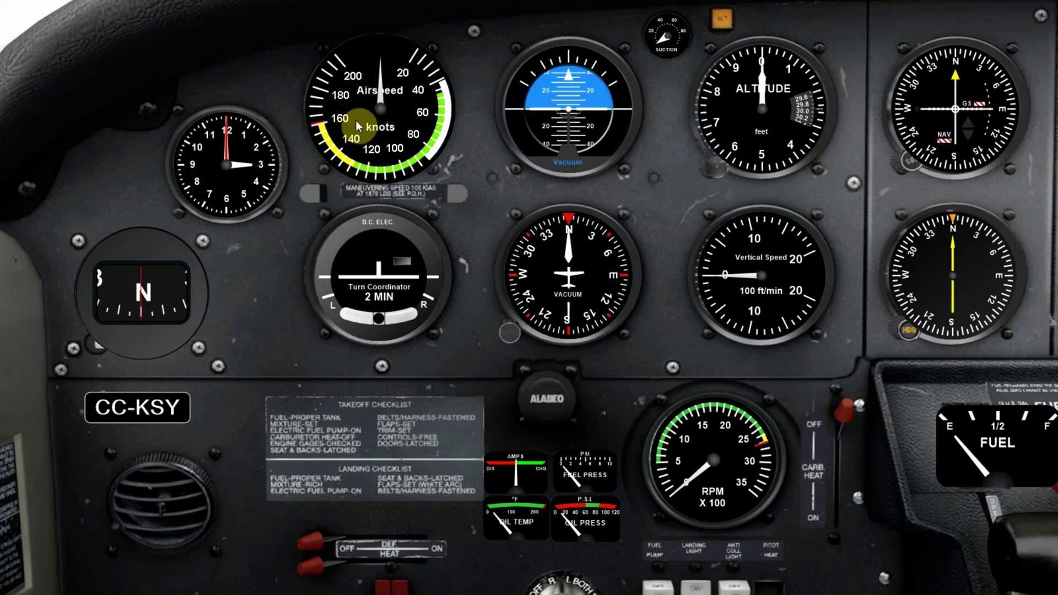
drag(355, 120, 359, 128)
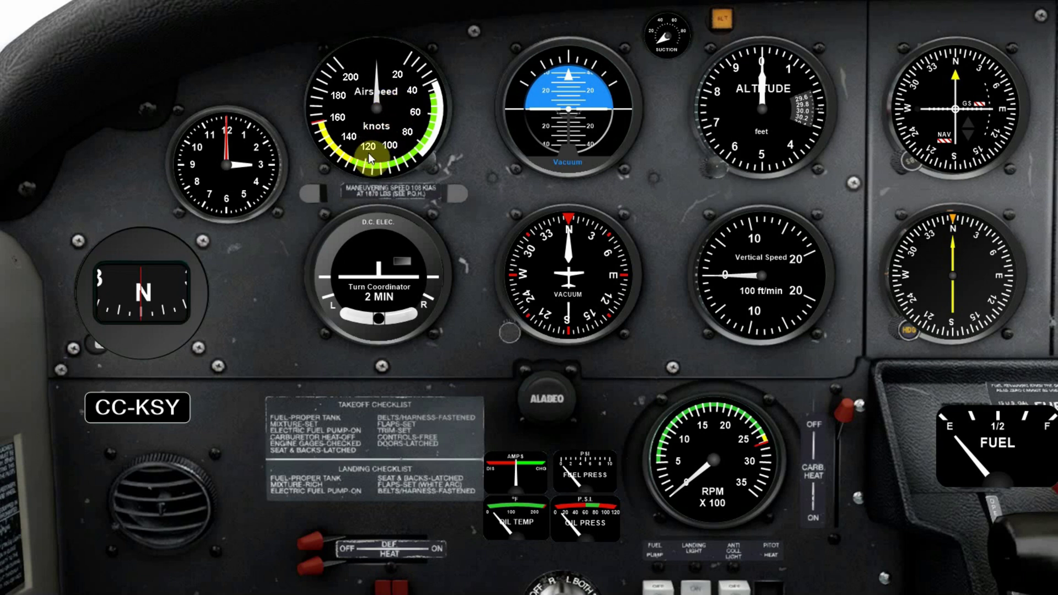
Move the airspeed gauge aside and, in its settings, set the max speed to 155 knots and the red VNE value to 148
drag(379, 112, 504, 115)
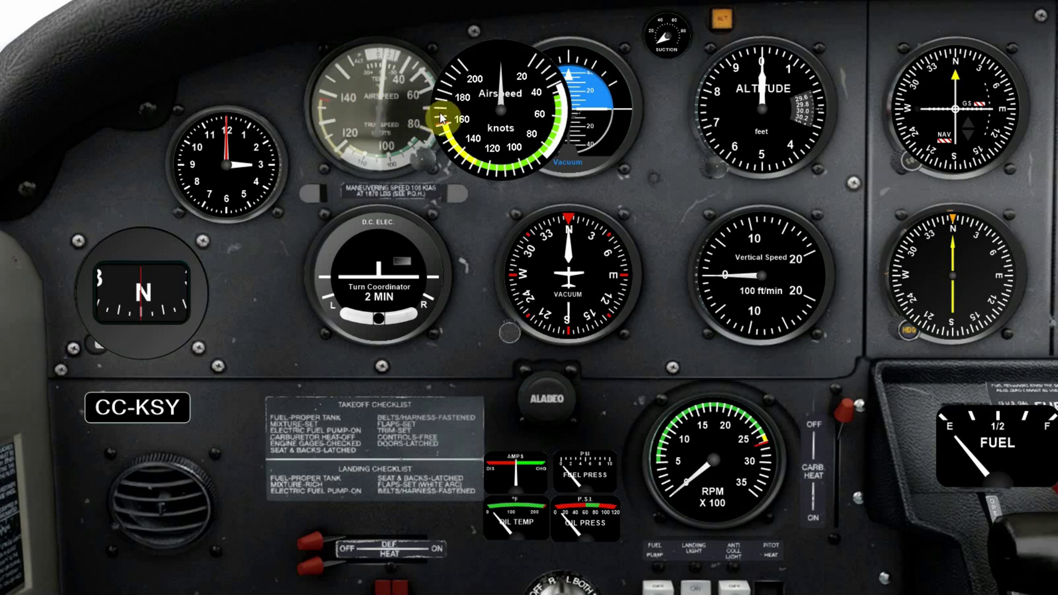
right_click(466, 116)
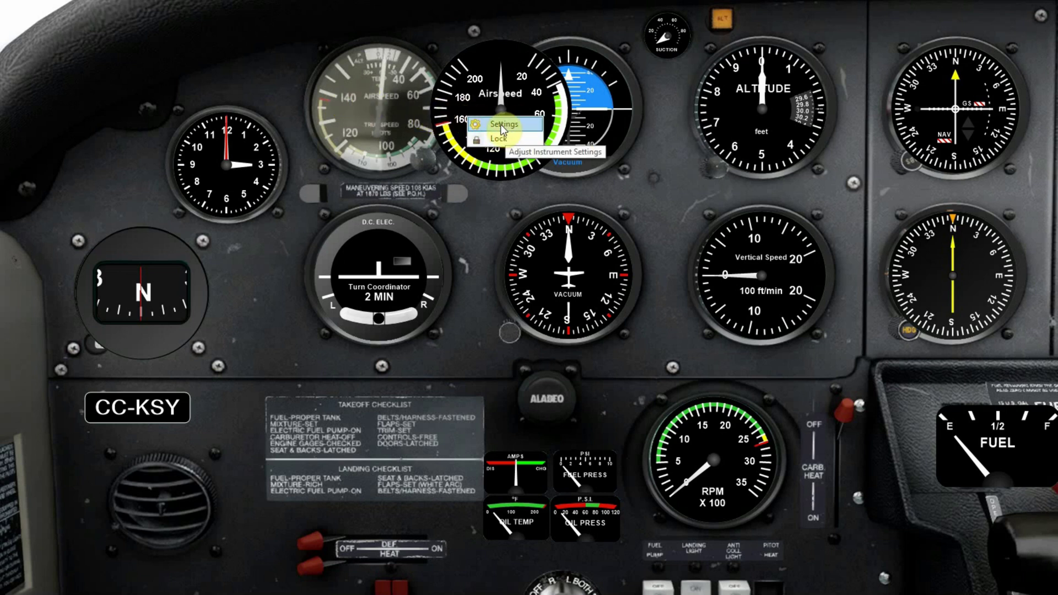
click(502, 126)
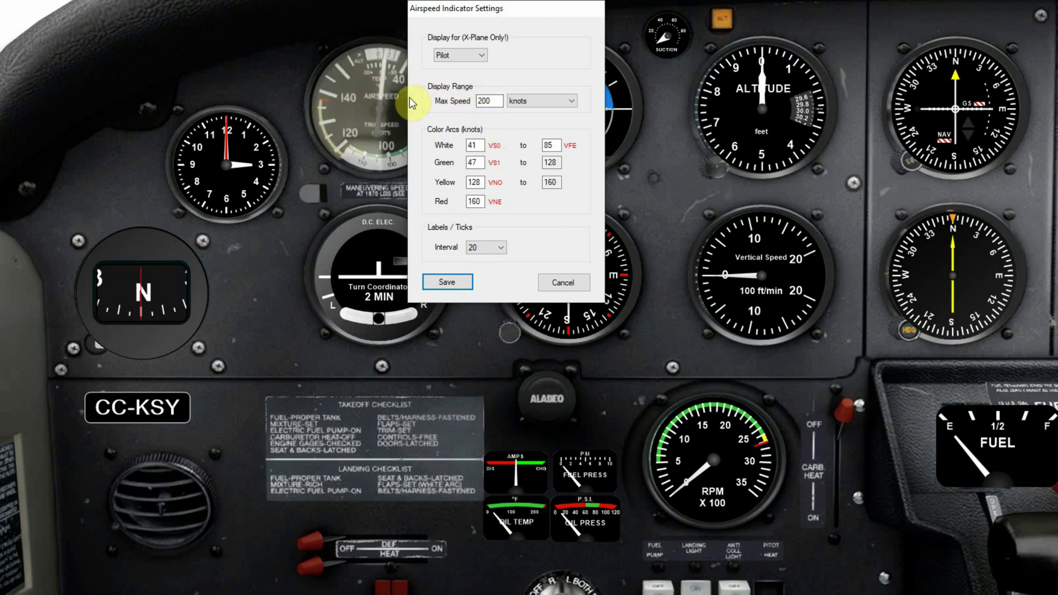
double_click(483, 100)
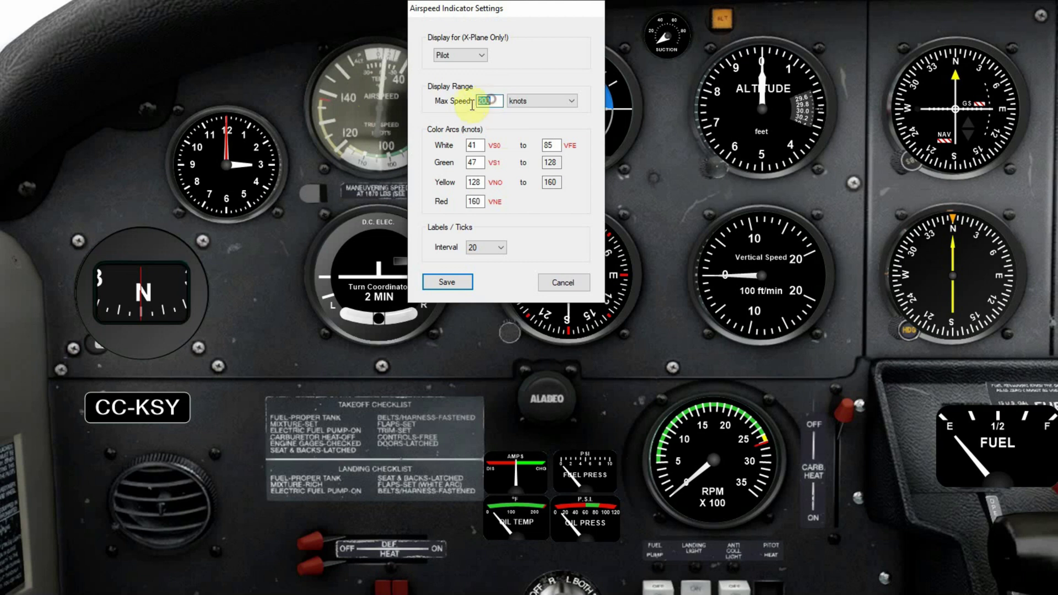
text(155)
double_click(469, 201)
text(148)
Set the airspeed gauge's yellow VNO value to 145 and green VS1 value to 110, and save the settings
double_click(484, 183)
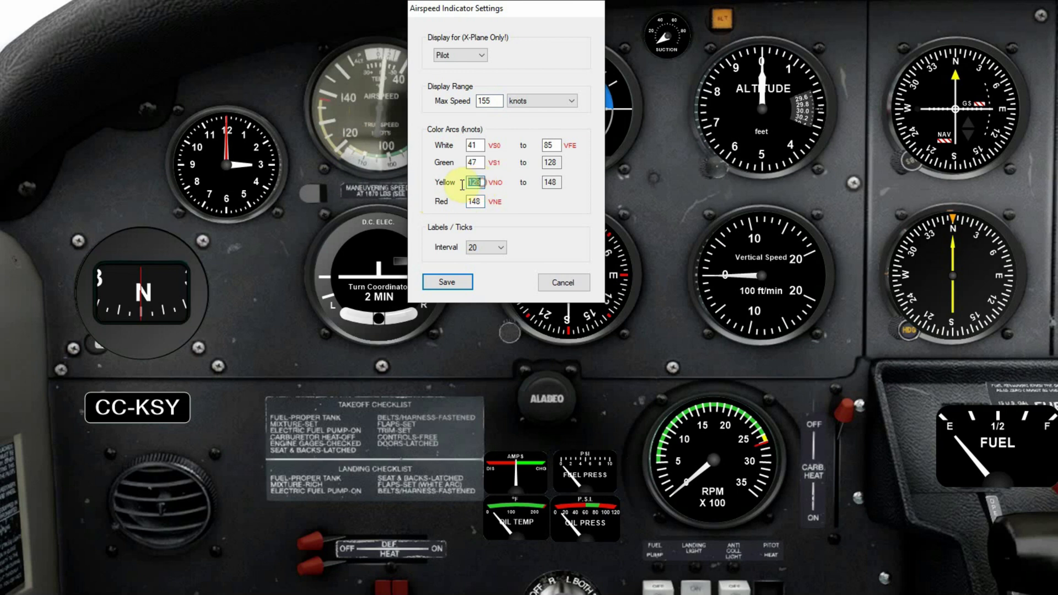
text(145)
double_click(475, 162)
text(11)
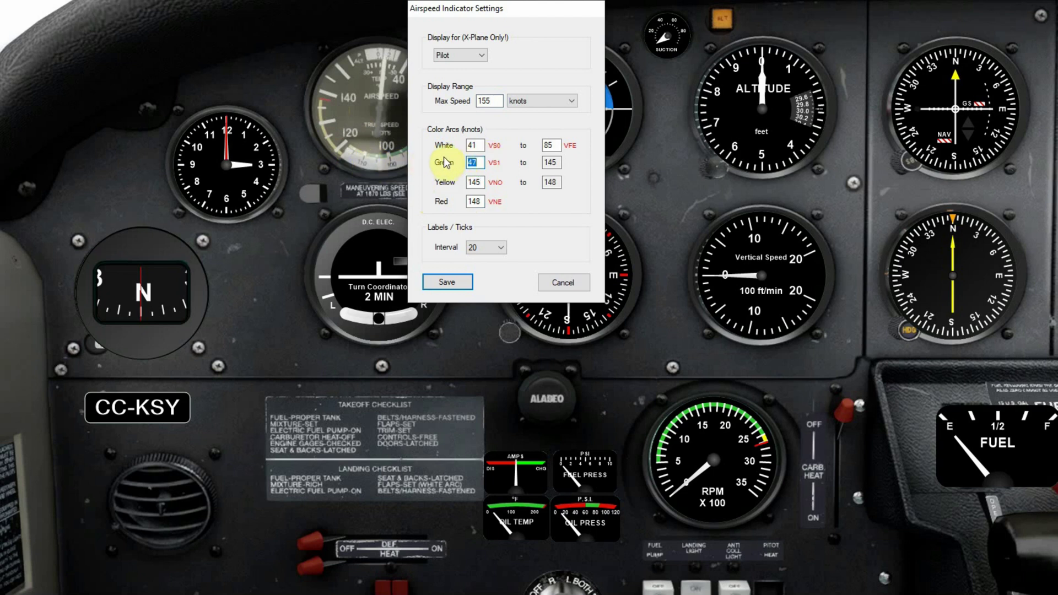
text(0)
click(446, 282)
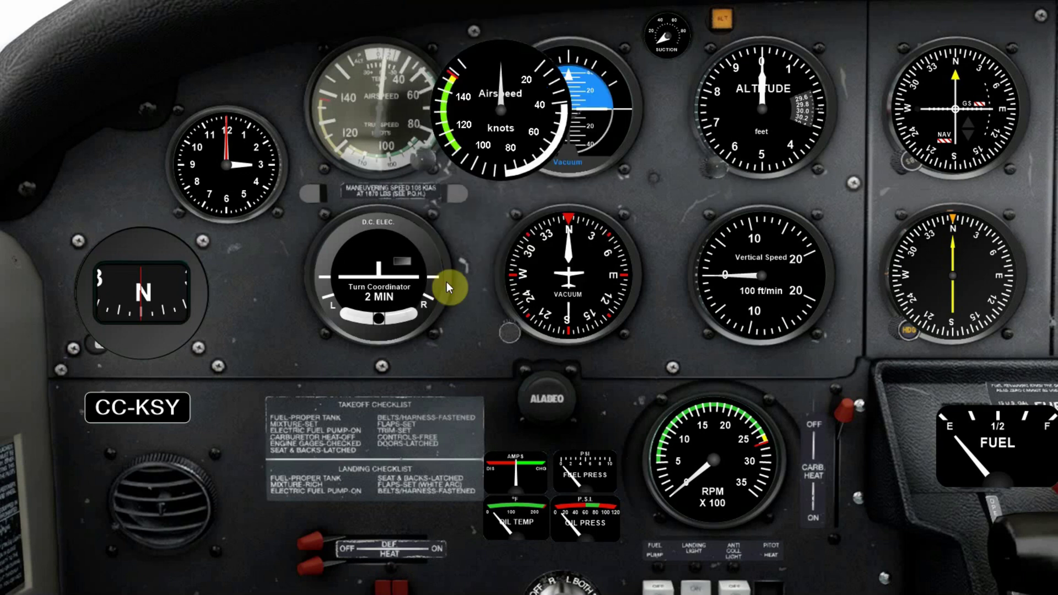
Move the airspeed gauge back over the background's airspeed opening and lock it in place
drag(501, 105, 380, 105)
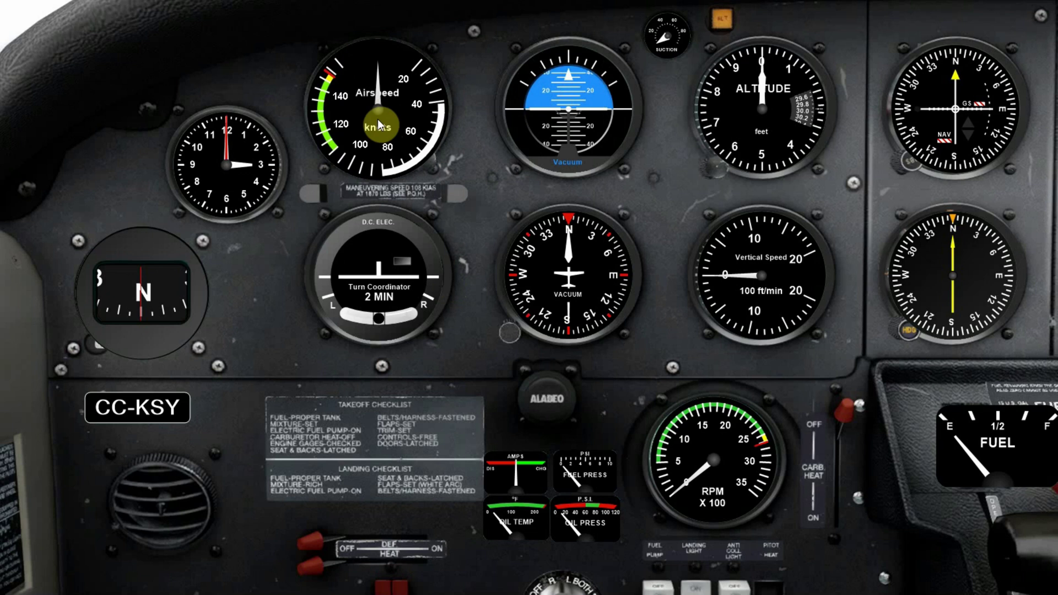
right_click(378, 120)
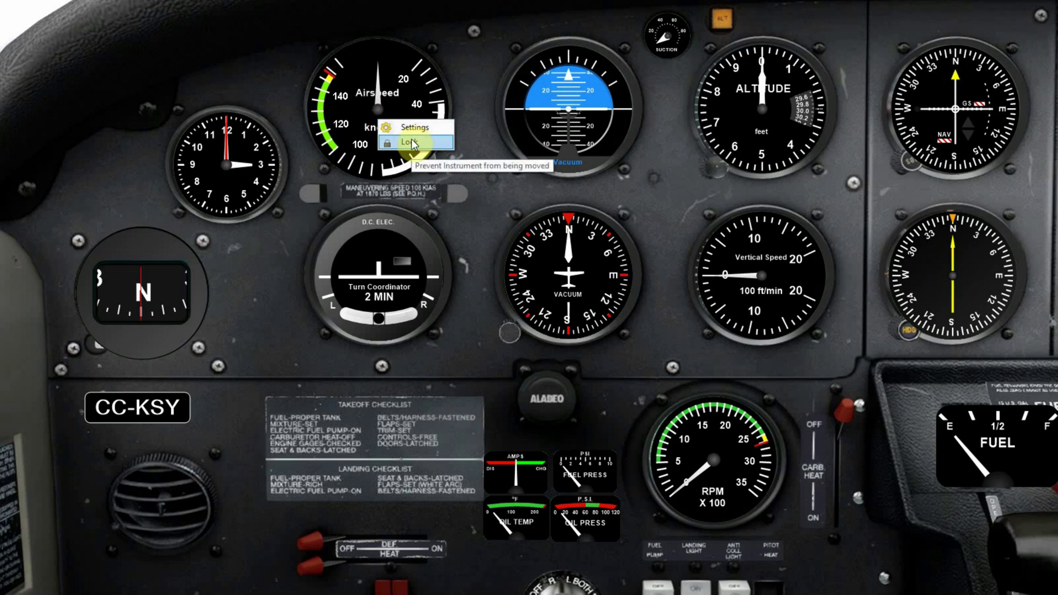
click(411, 139)
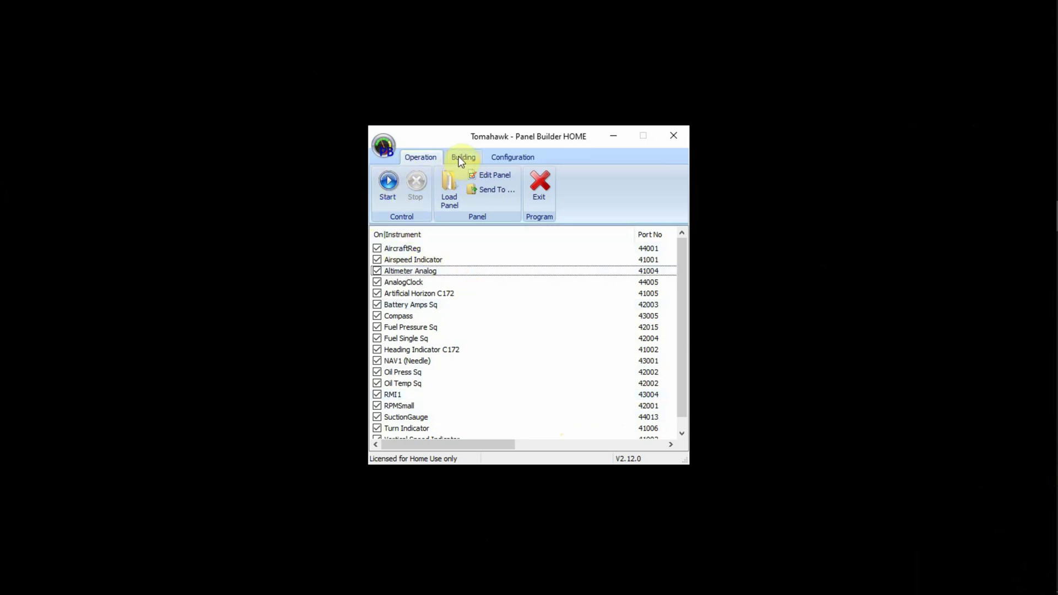
Enable Show Instrument Bezels & Knobs in the Tomahawk panel setup and start the panel to view it
click(494, 178)
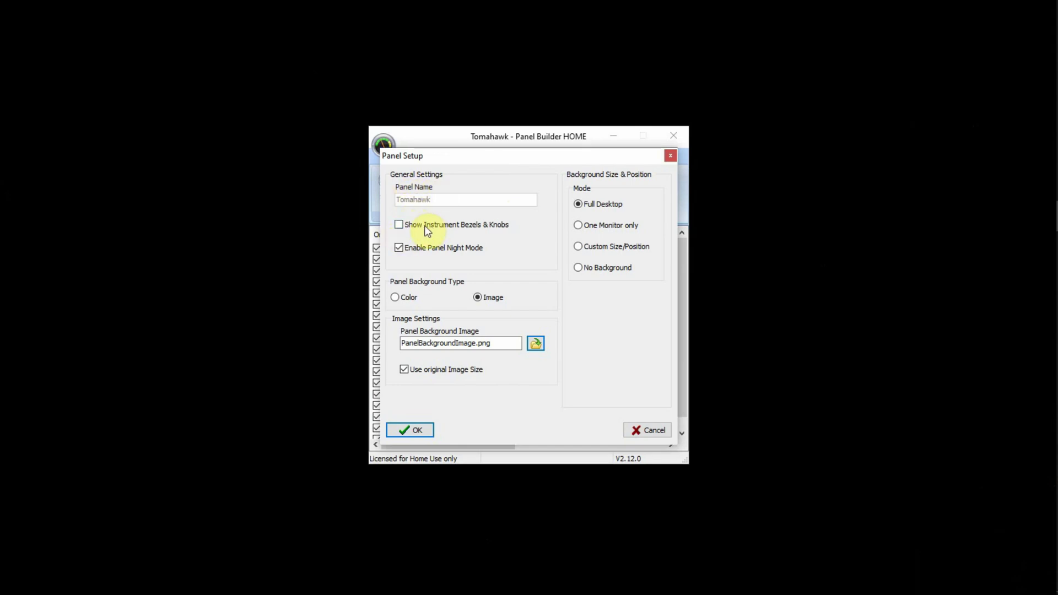
click(399, 225)
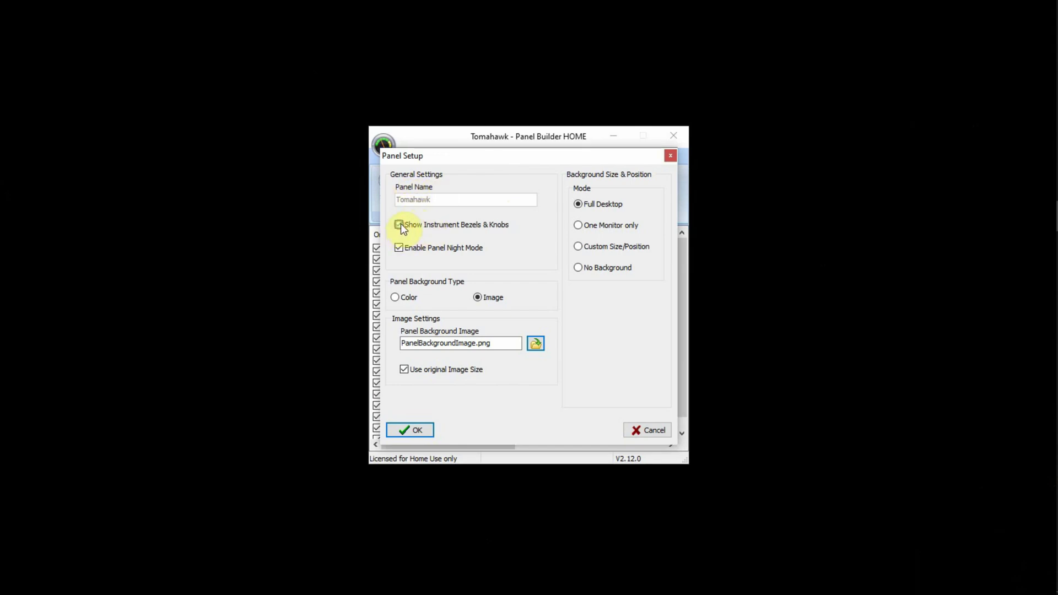
click(407, 427)
click(388, 182)
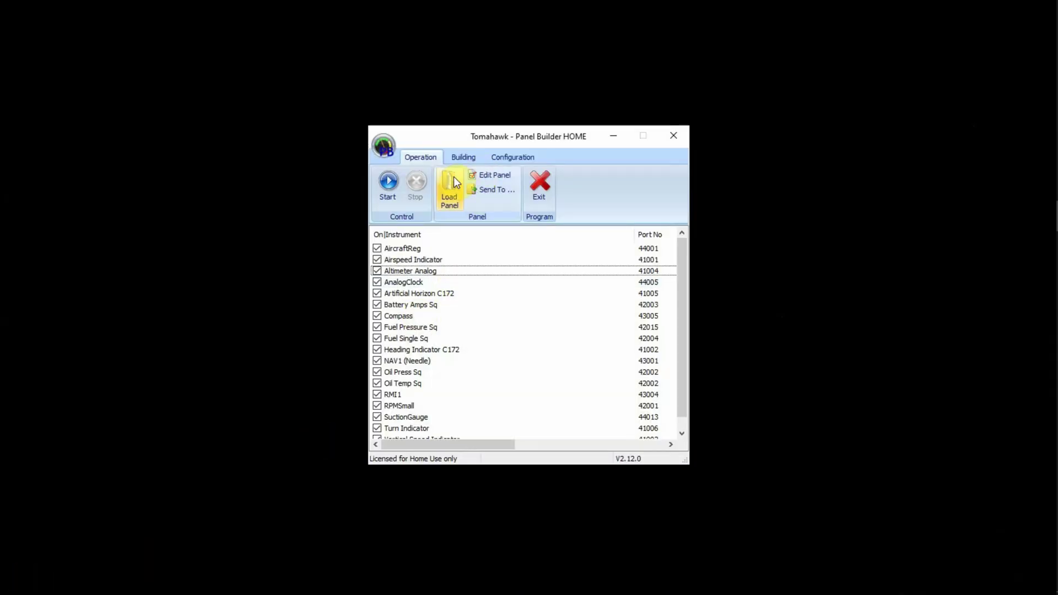
Disable Show Instrument Bezels & Knobs in the Tomahawk panel setup and start the panel again
click(494, 175)
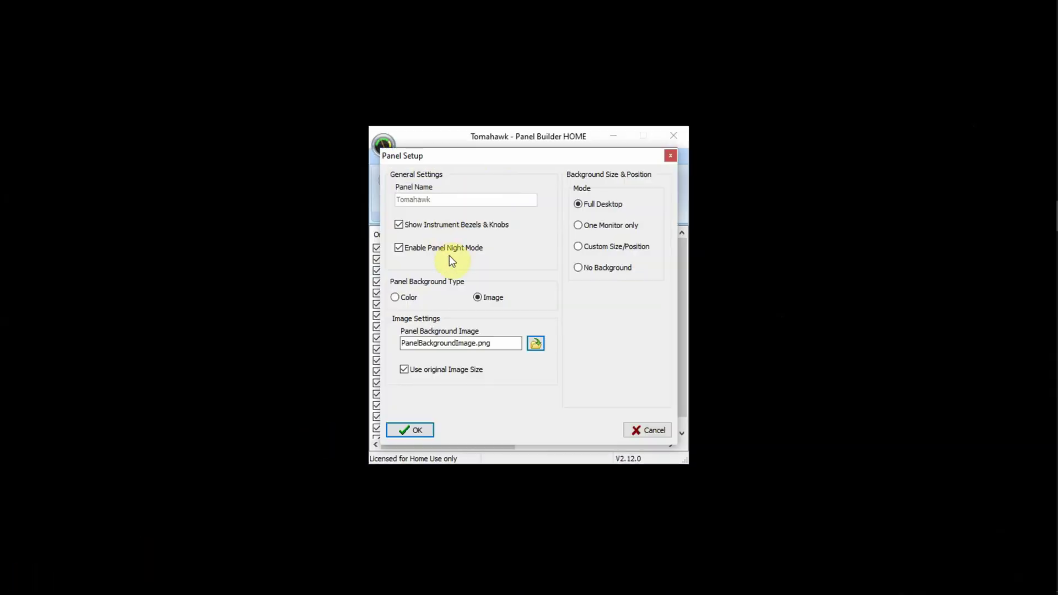
click(398, 224)
click(418, 429)
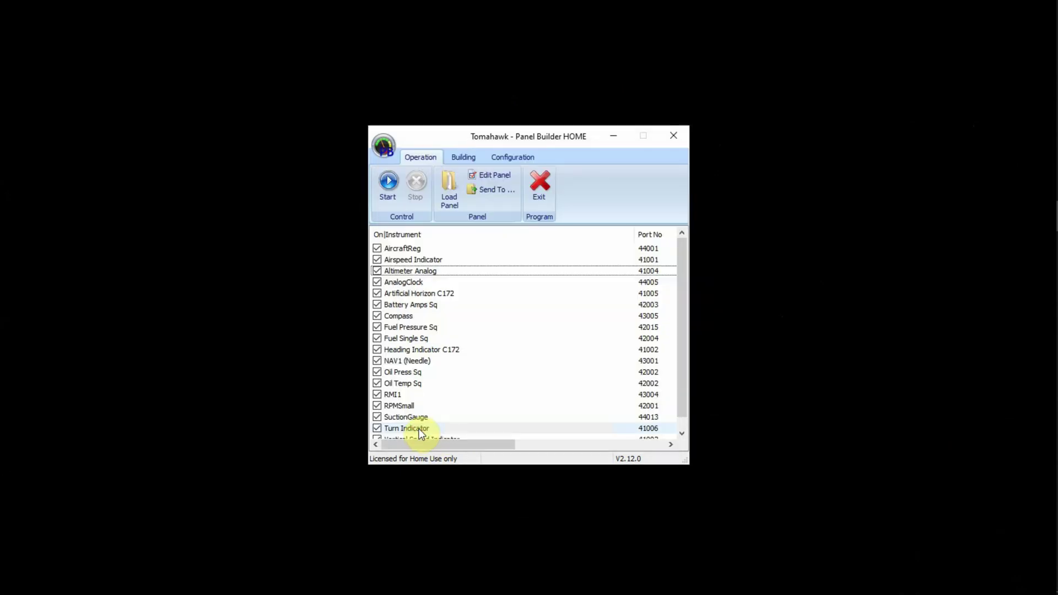
click(388, 189)
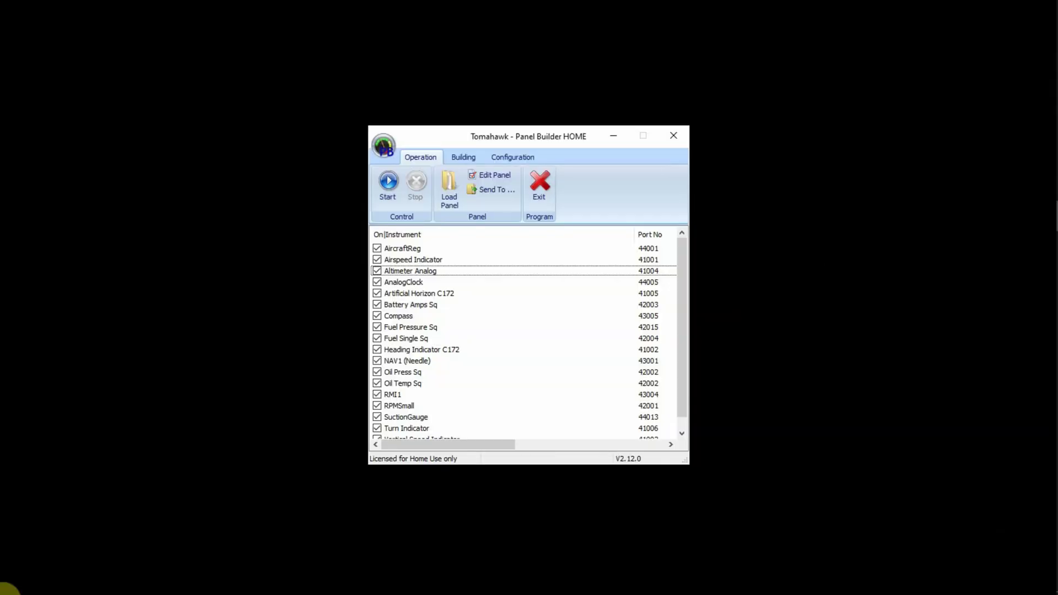
Browse the PNG files available as background for the Tomahawk panel without choosing one, and keep the panel setup as it is
click(493, 174)
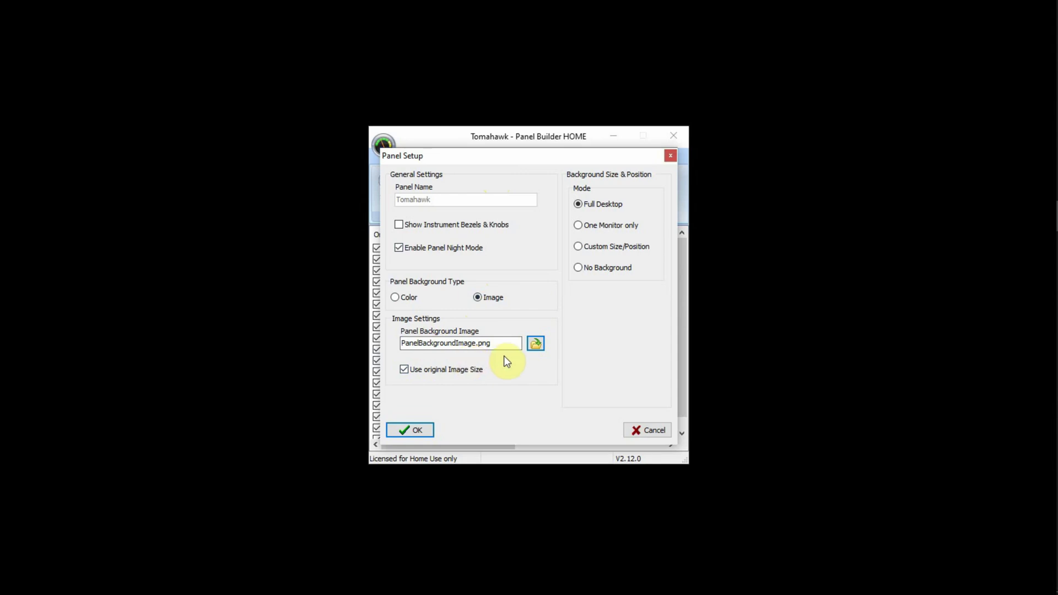
click(535, 345)
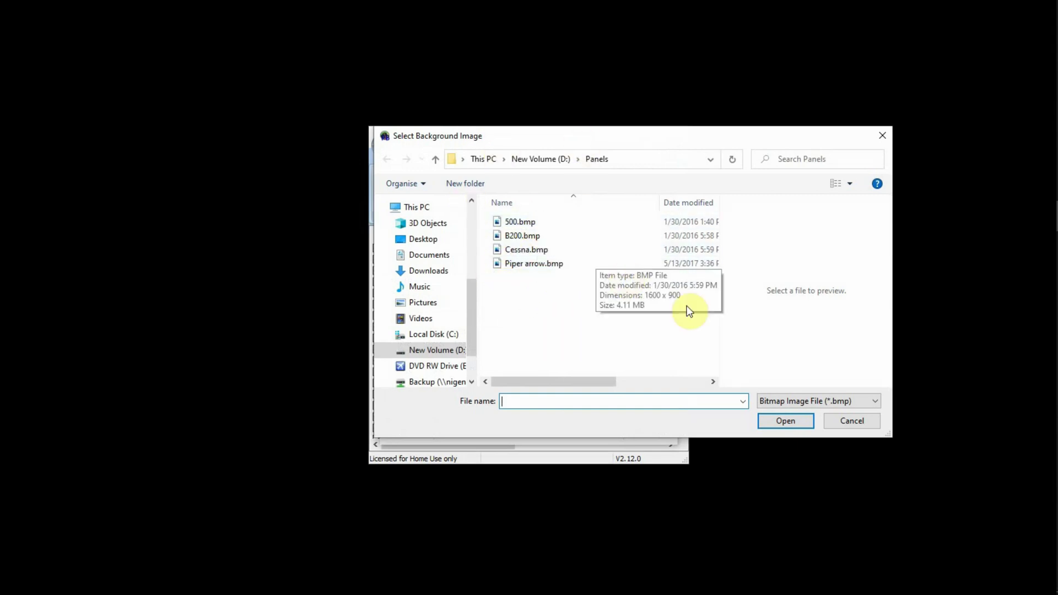
click(875, 401)
click(837, 445)
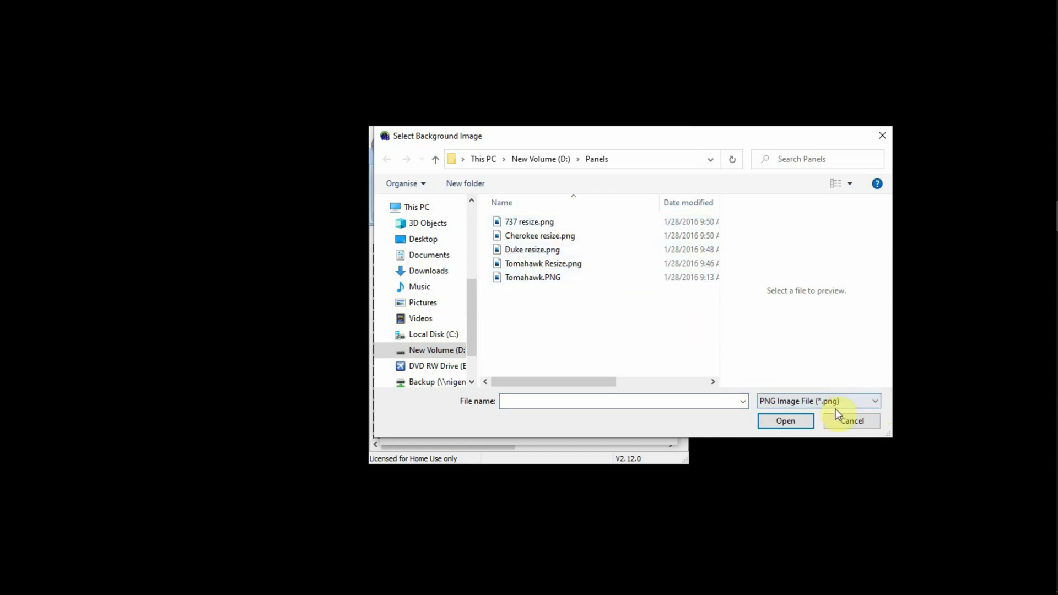
click(852, 421)
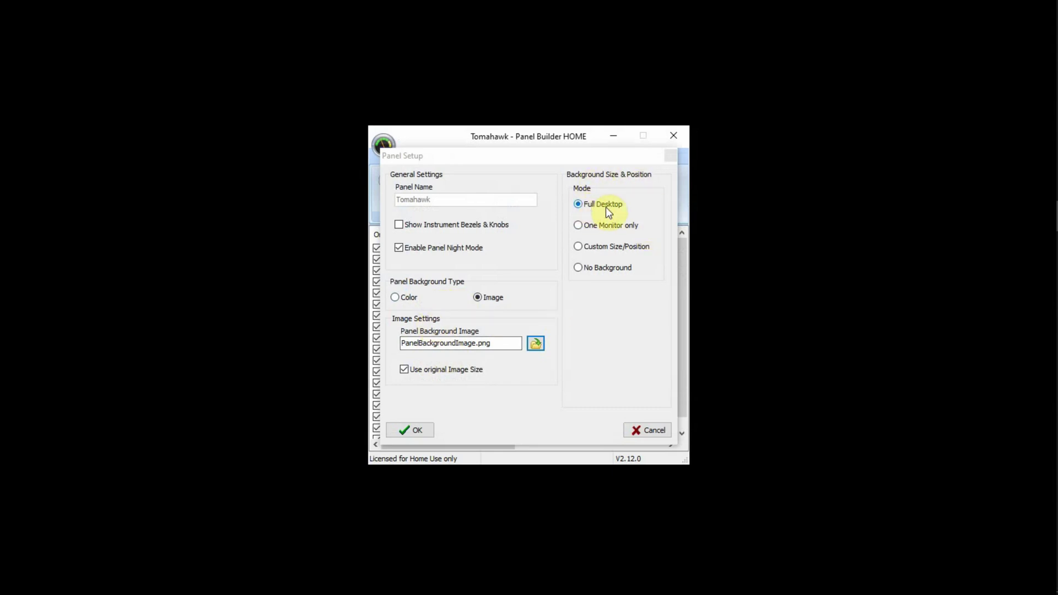
click(417, 432)
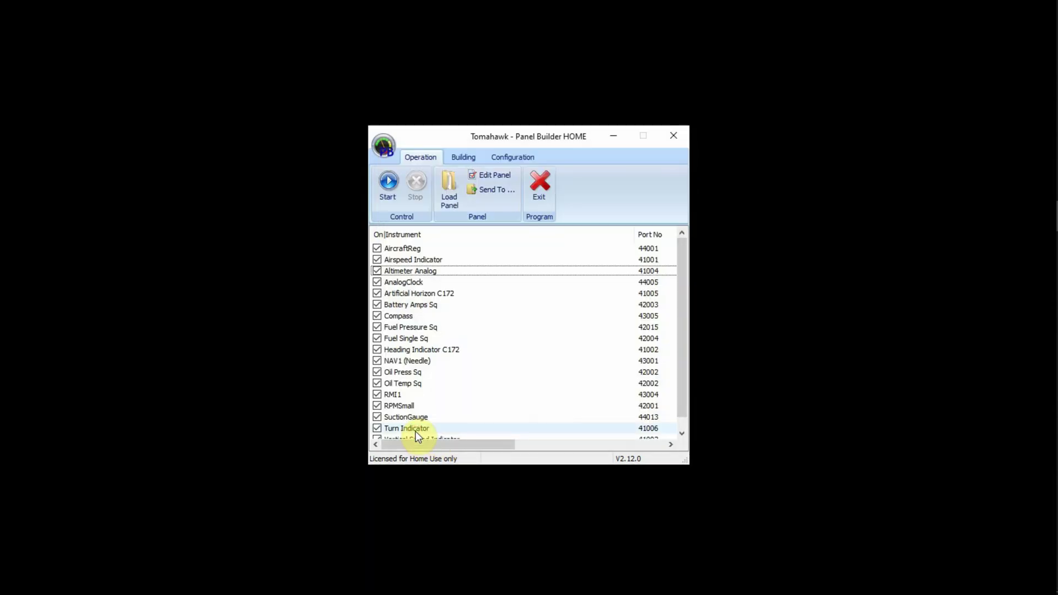
Review the panel building commands and the Panel Builder network configuration
click(470, 162)
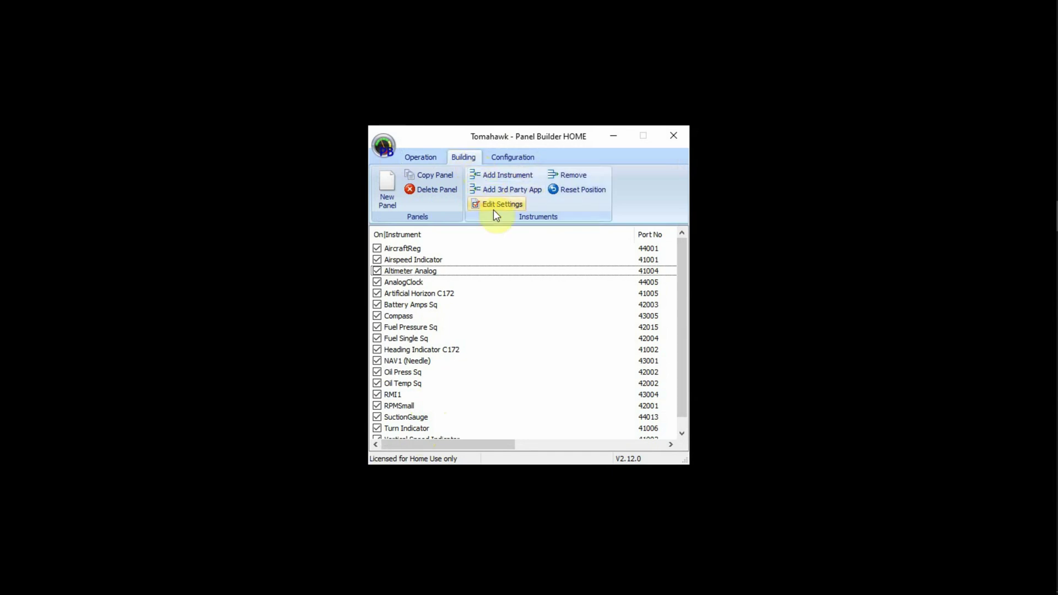
click(516, 156)
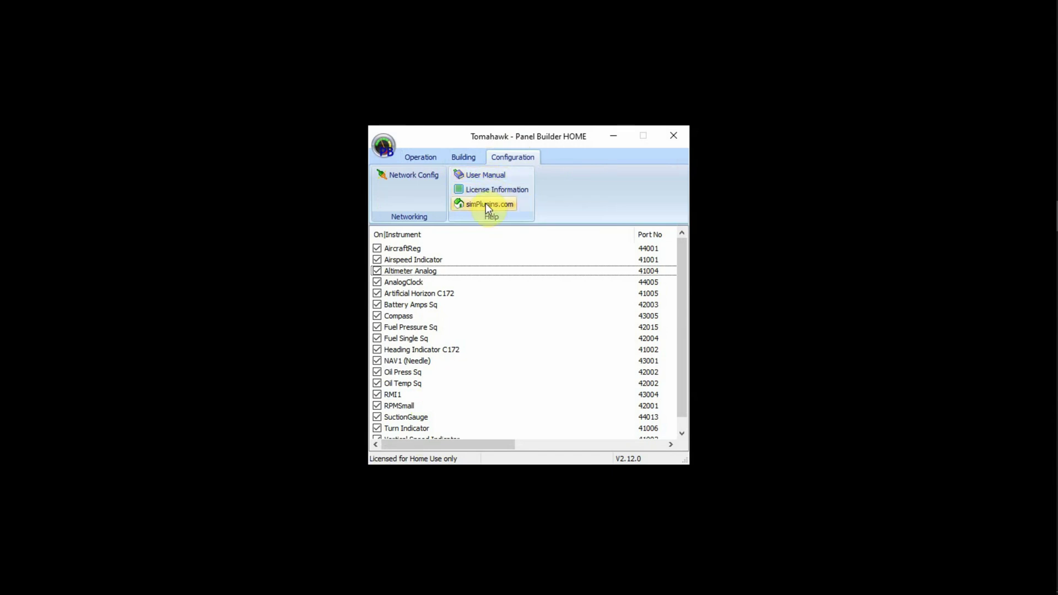
click(417, 177)
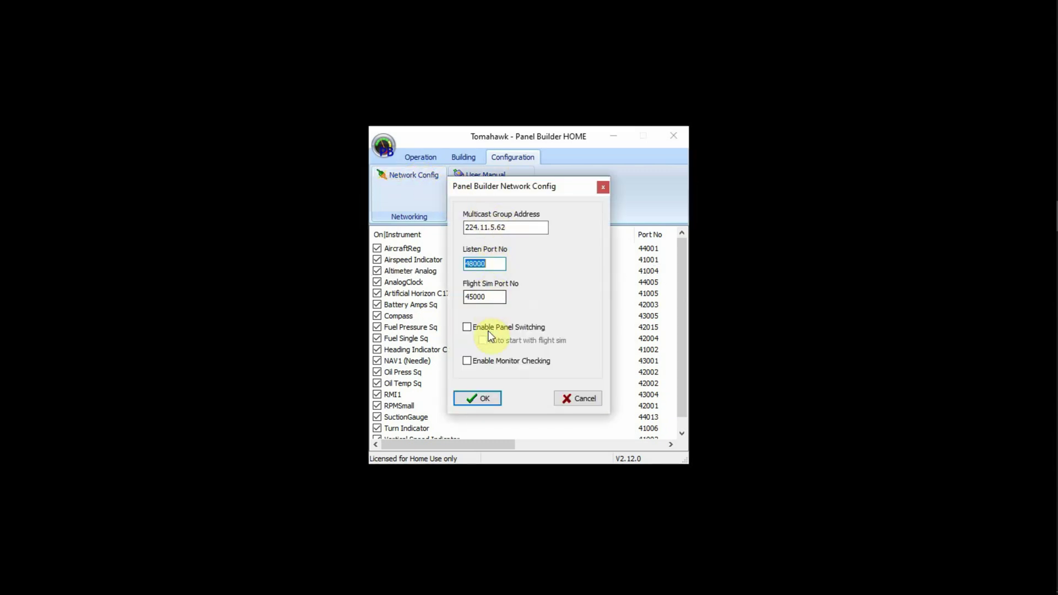
click(481, 400)
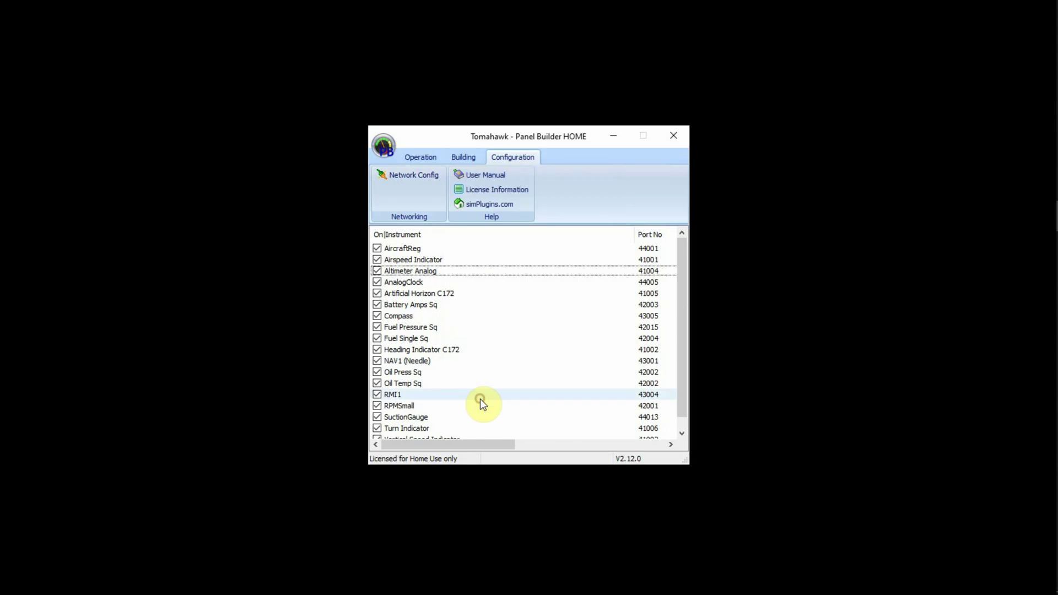
Start the Tomahawk panel to view its instruments over the cockpit background
click(462, 157)
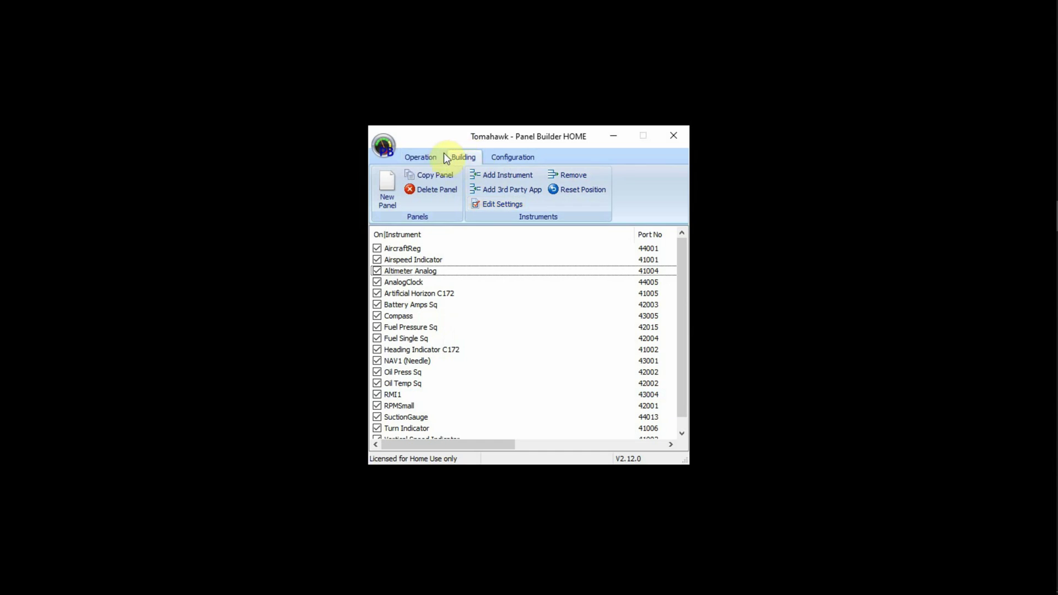
click(421, 156)
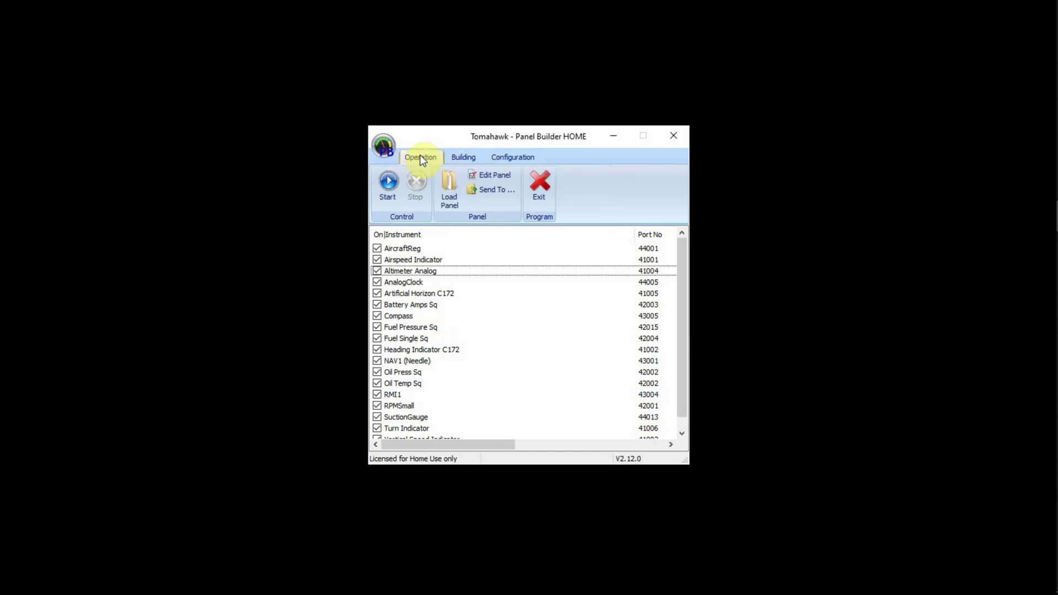
click(388, 183)
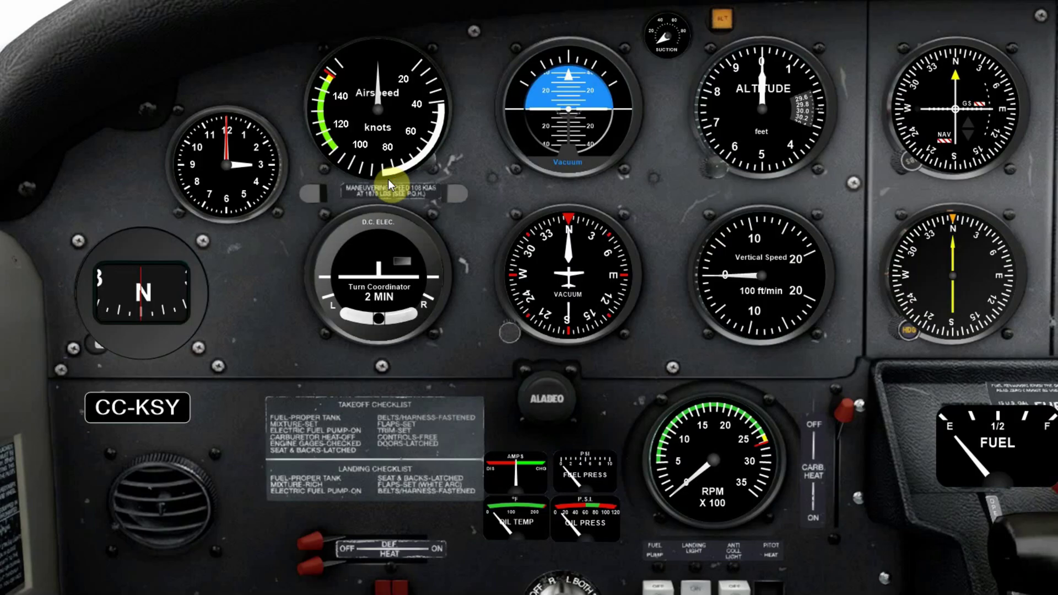
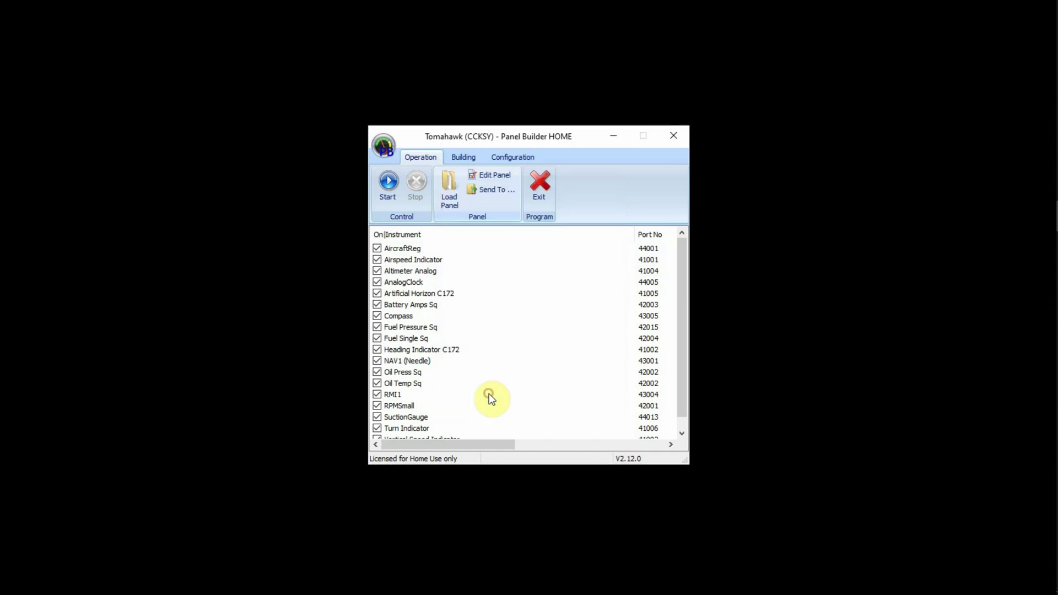
click(387, 182)
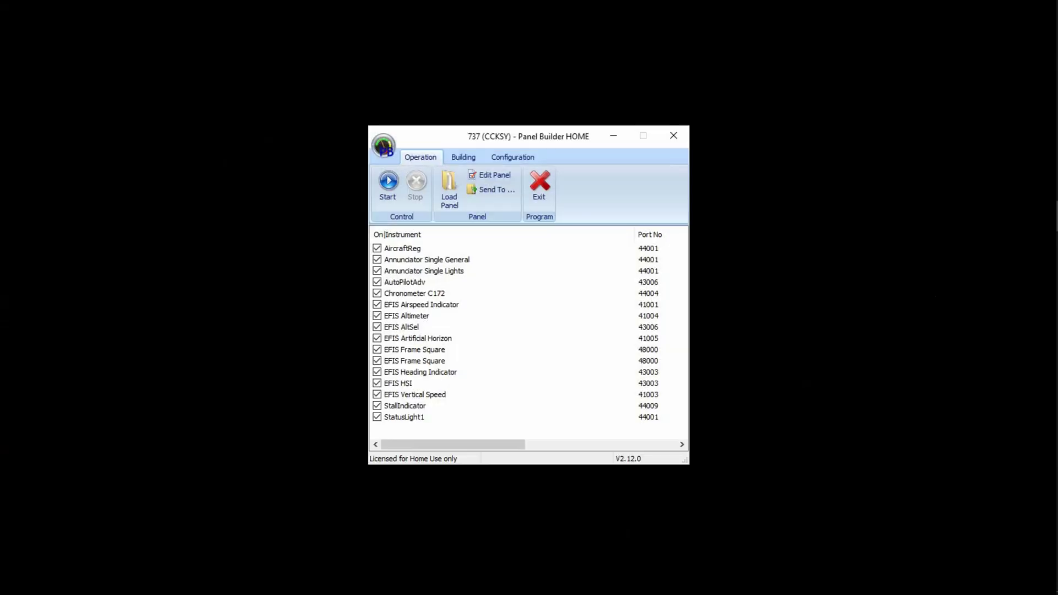
Load the Cessna 310 panel and start it
click(451, 188)
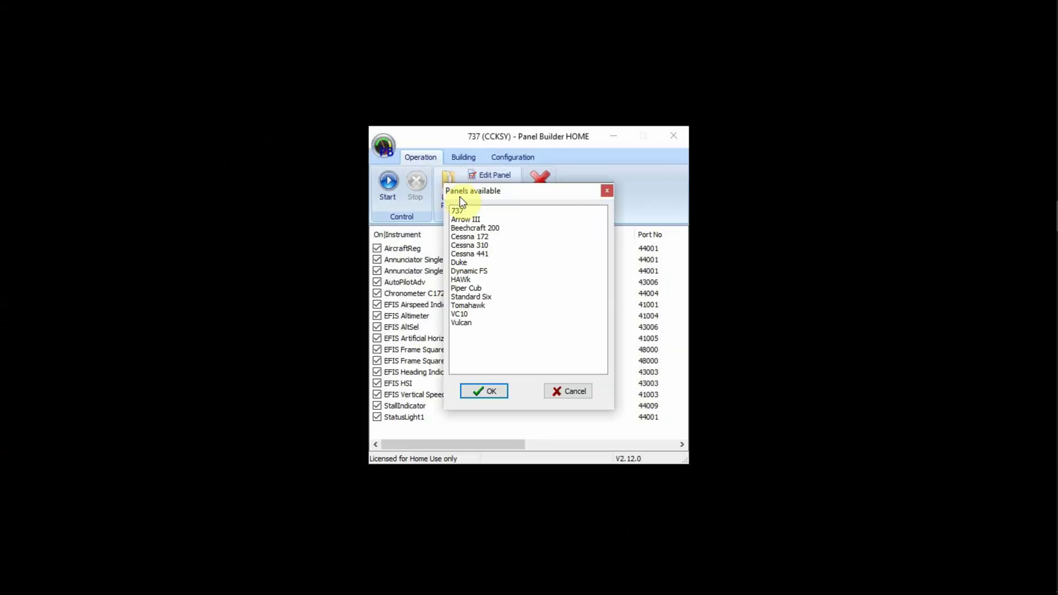
click(464, 246)
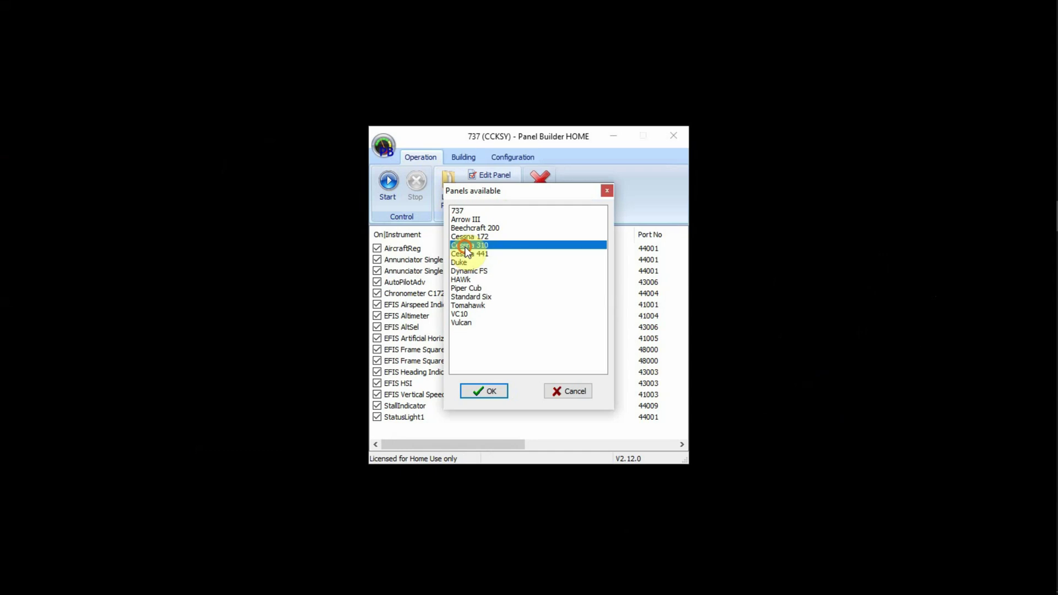
click(488, 393)
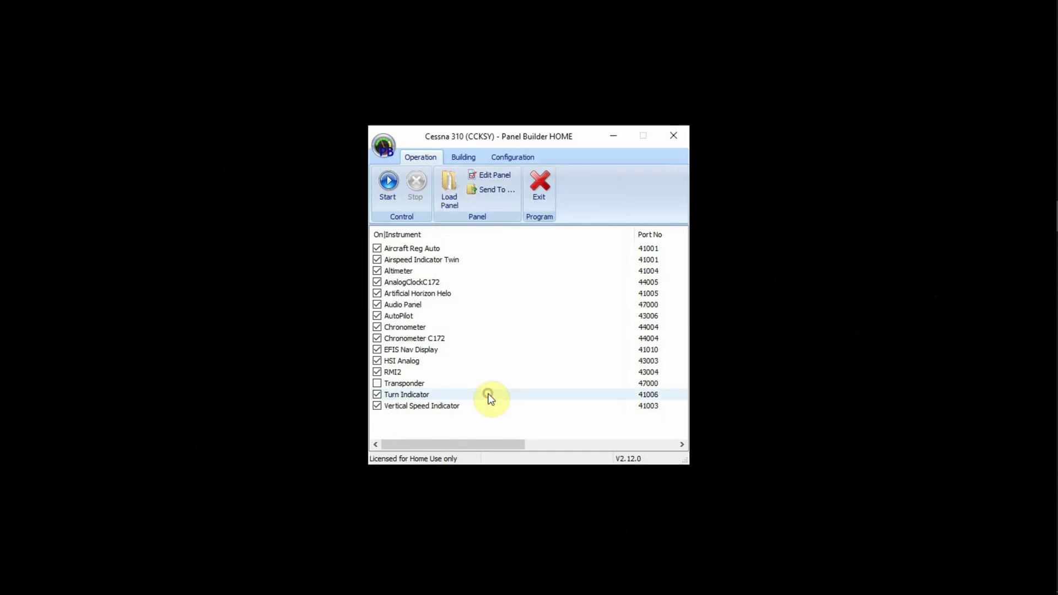
click(388, 186)
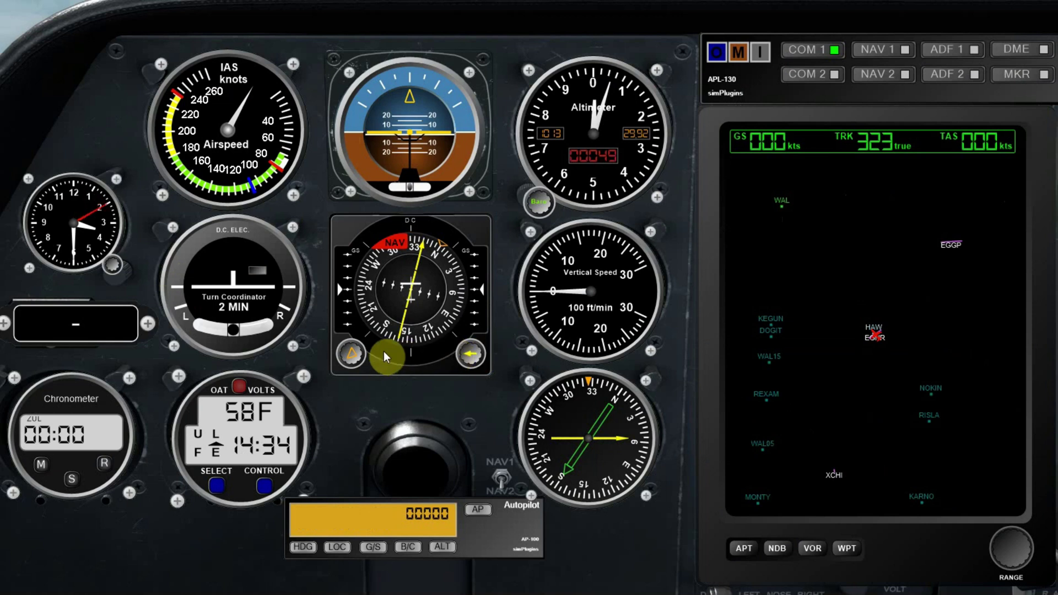
Try out the heading and course knobs on the Cessna 310 panel's HSI
click(357, 354)
click(358, 354)
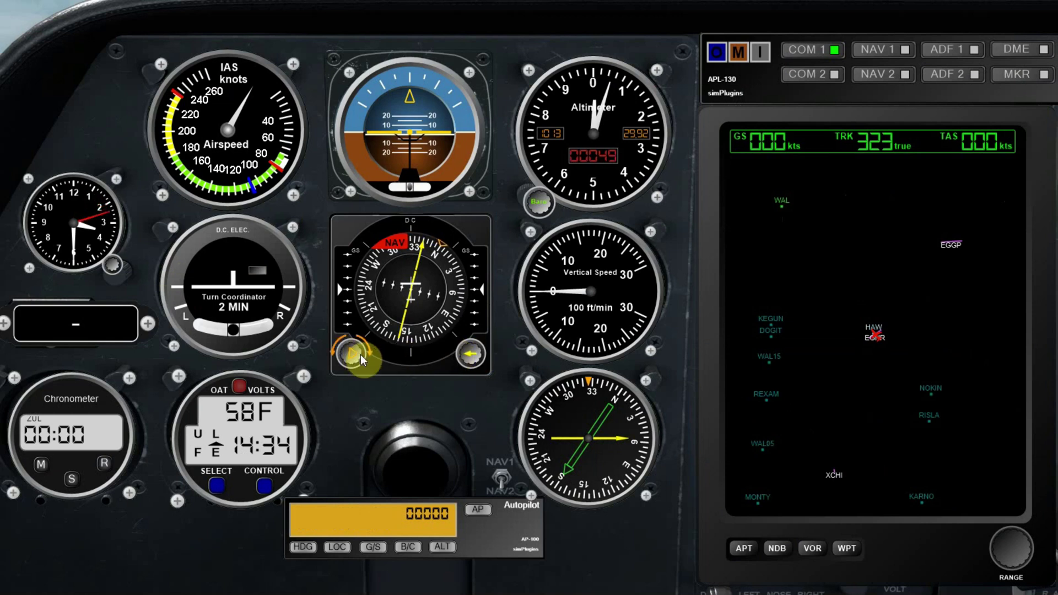
click(485, 356)
click(485, 356)
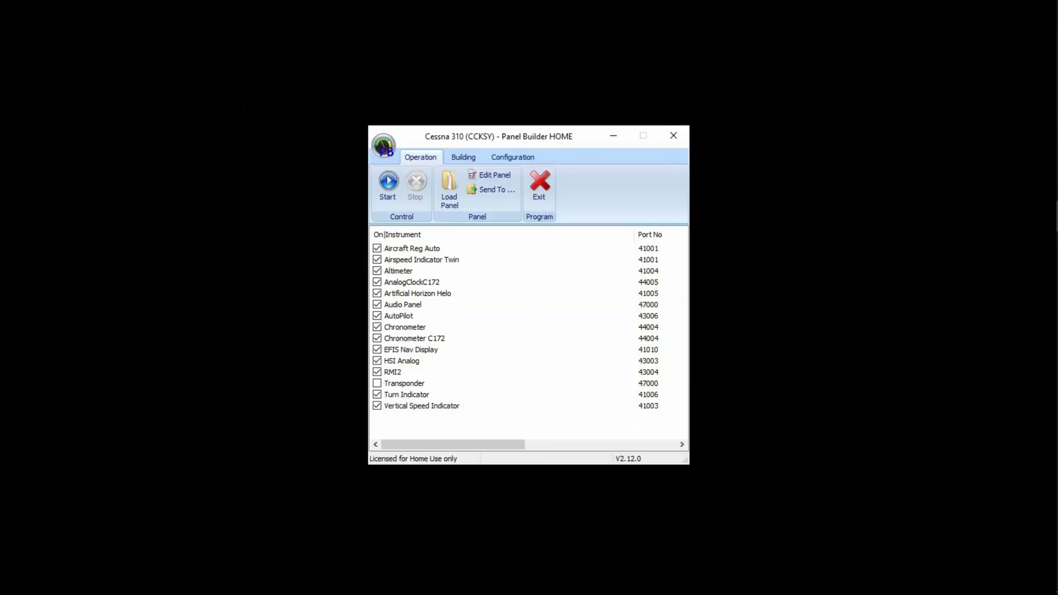
Disable Show Instrument Bezels & Knobs in the Cessna 310 panel setup and start the panel
click(487, 177)
click(398, 225)
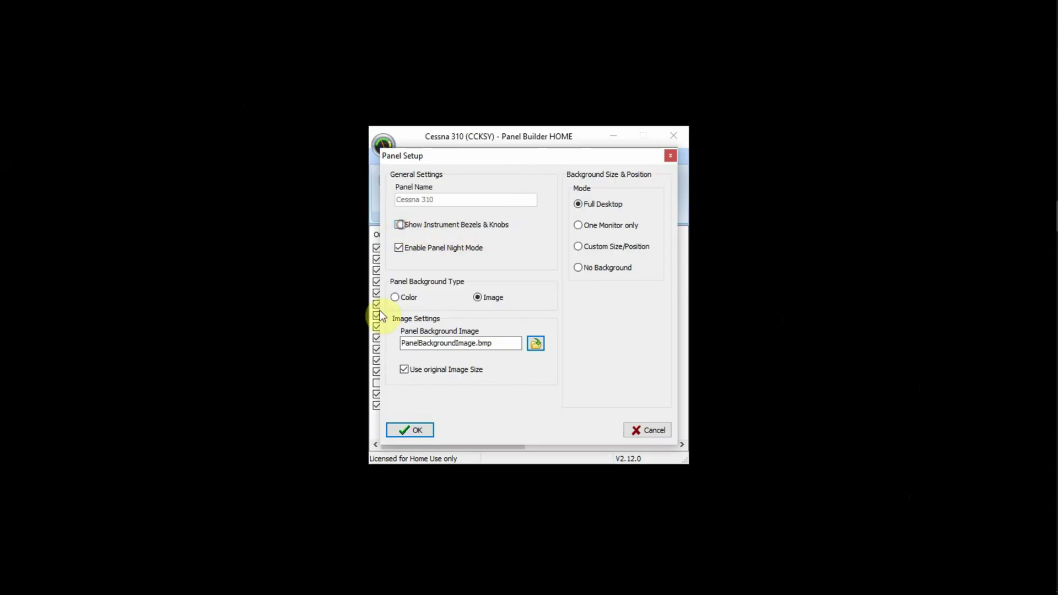
click(402, 431)
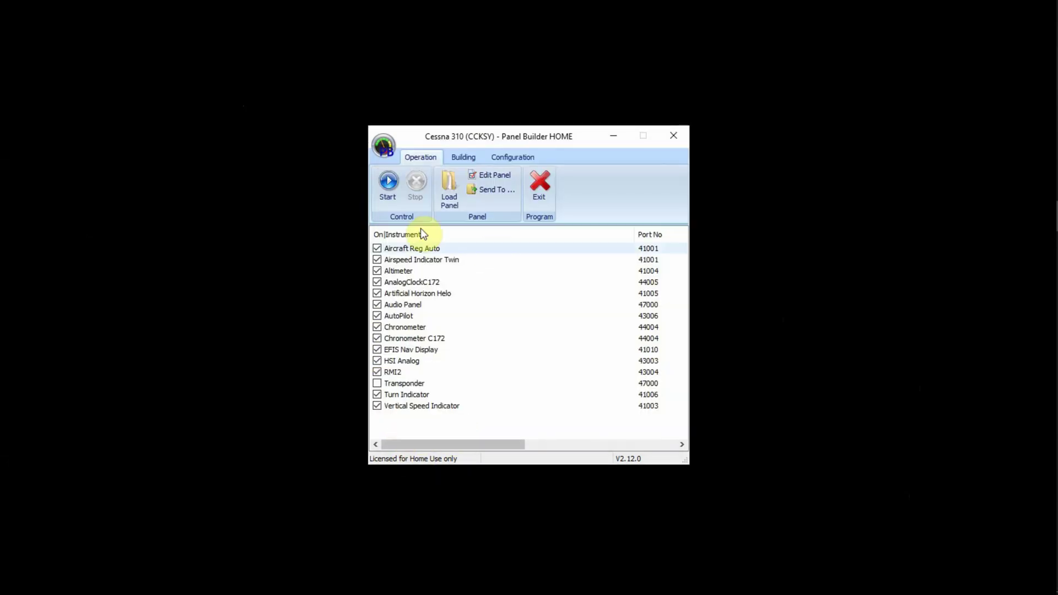
click(388, 182)
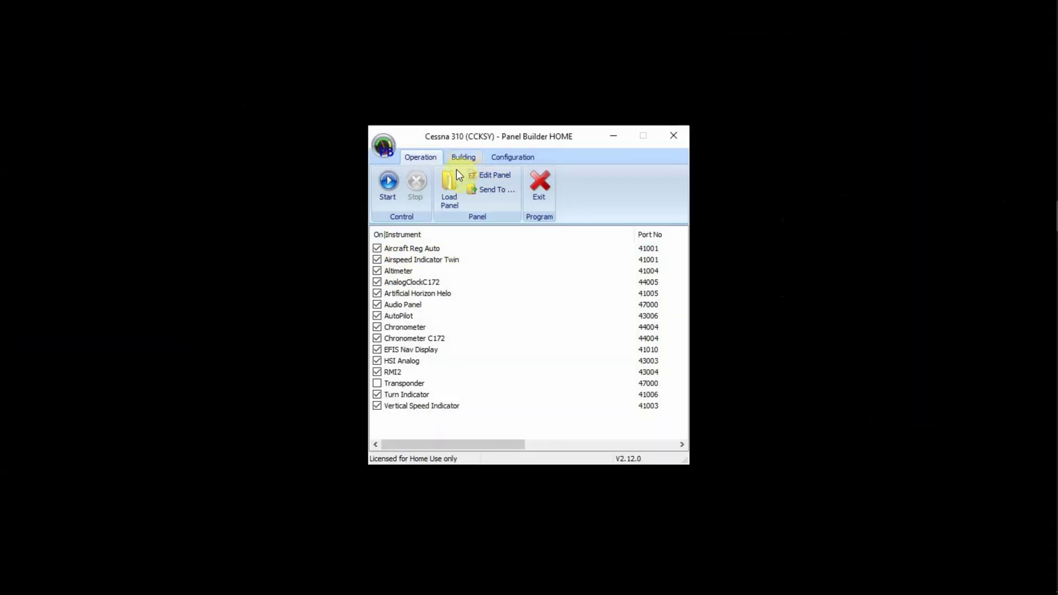
Enable Show Instrument Bezels & Knobs in the Cessna 310 panel setup and start the panel again
click(496, 177)
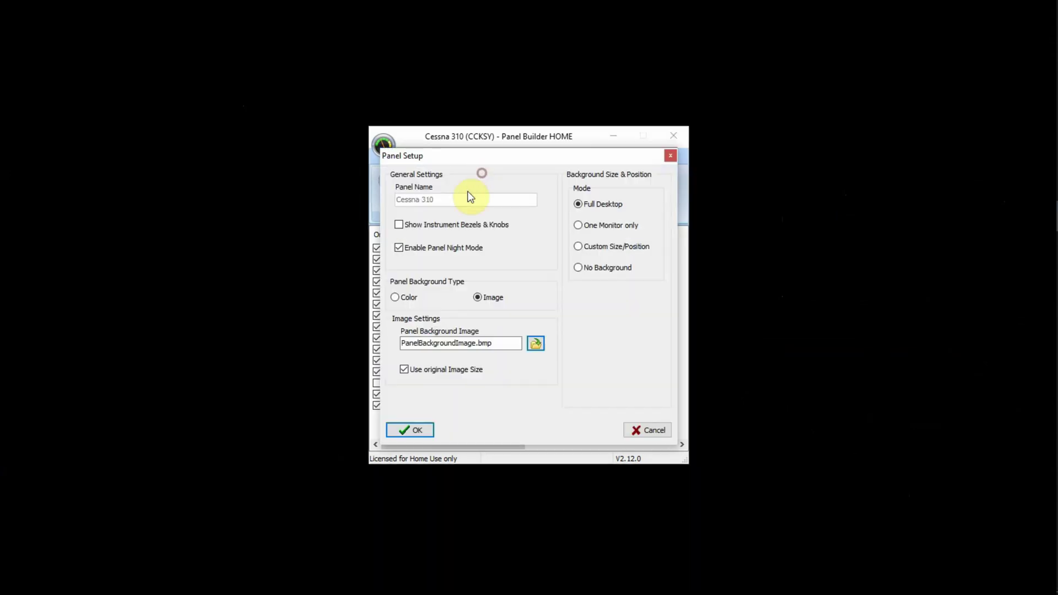
click(400, 224)
click(414, 430)
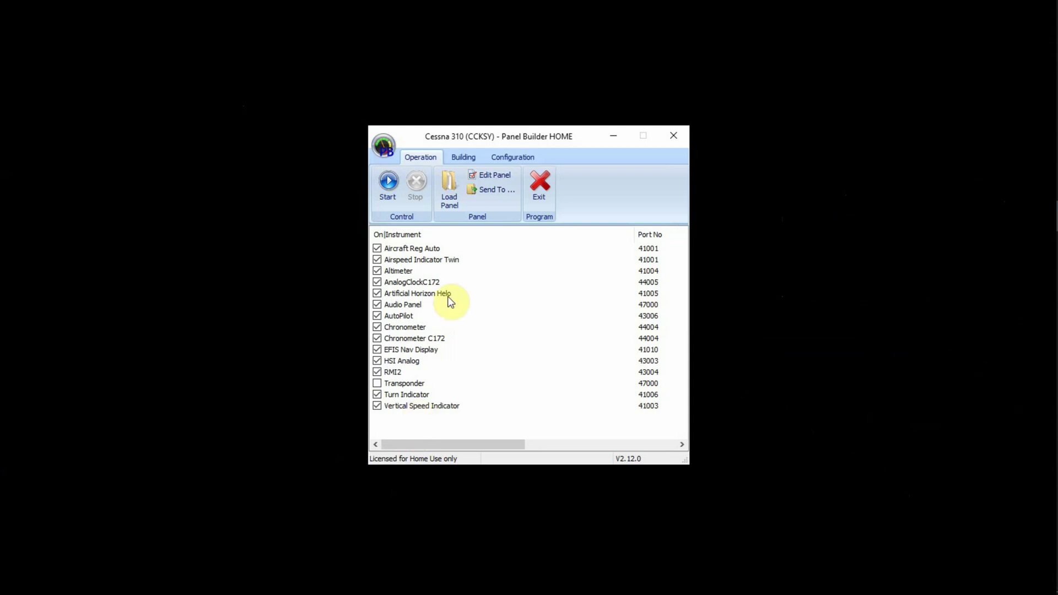
click(388, 184)
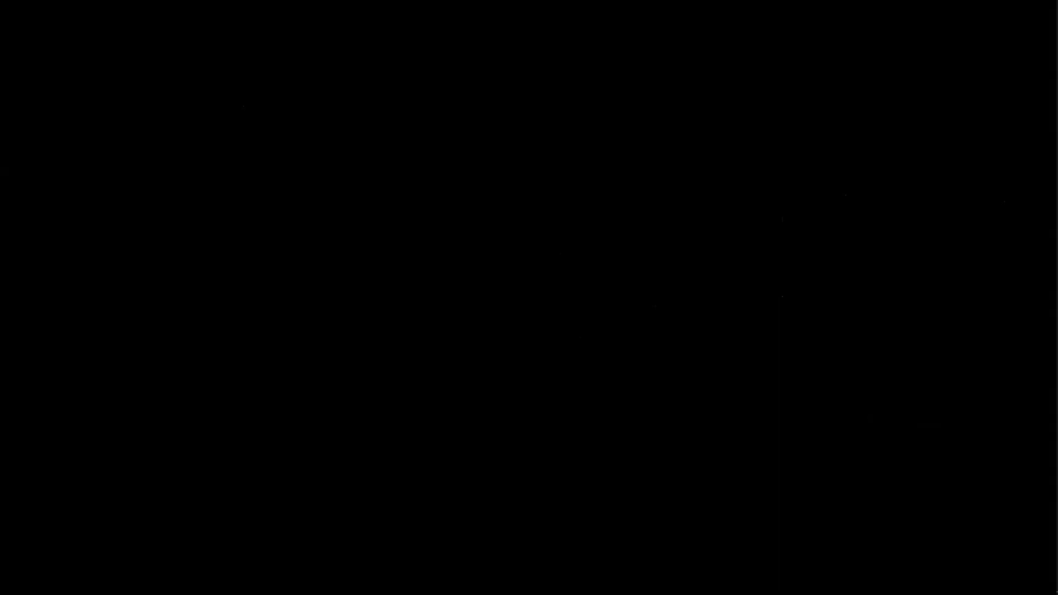
Accept the license agreement in the Panel Builder (Analog) installer and clear Panel Builder Interface(s) for X-Plane from the products to install
click(1032, 130)
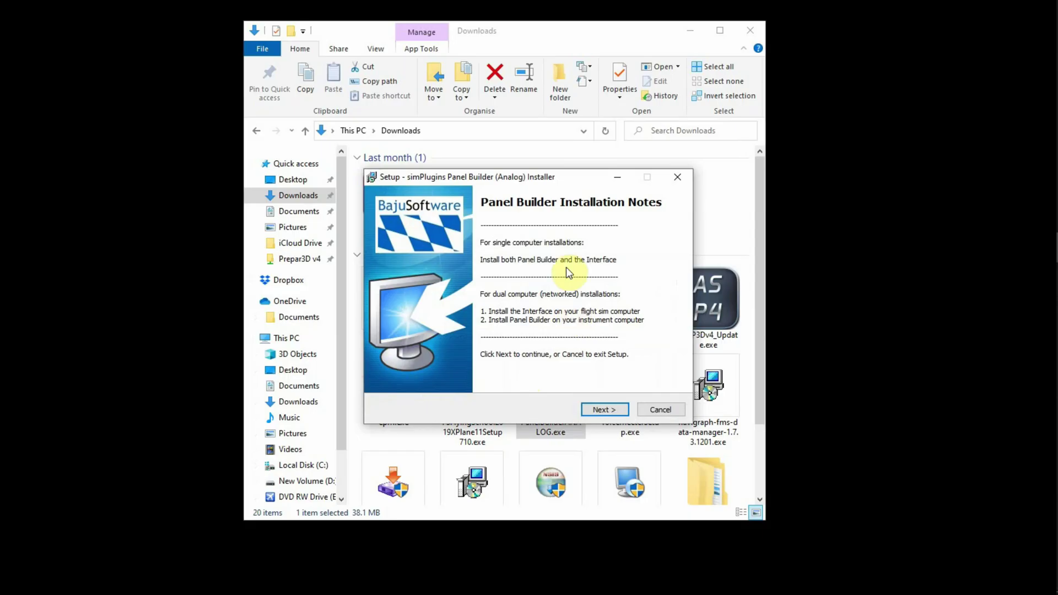
click(605, 410)
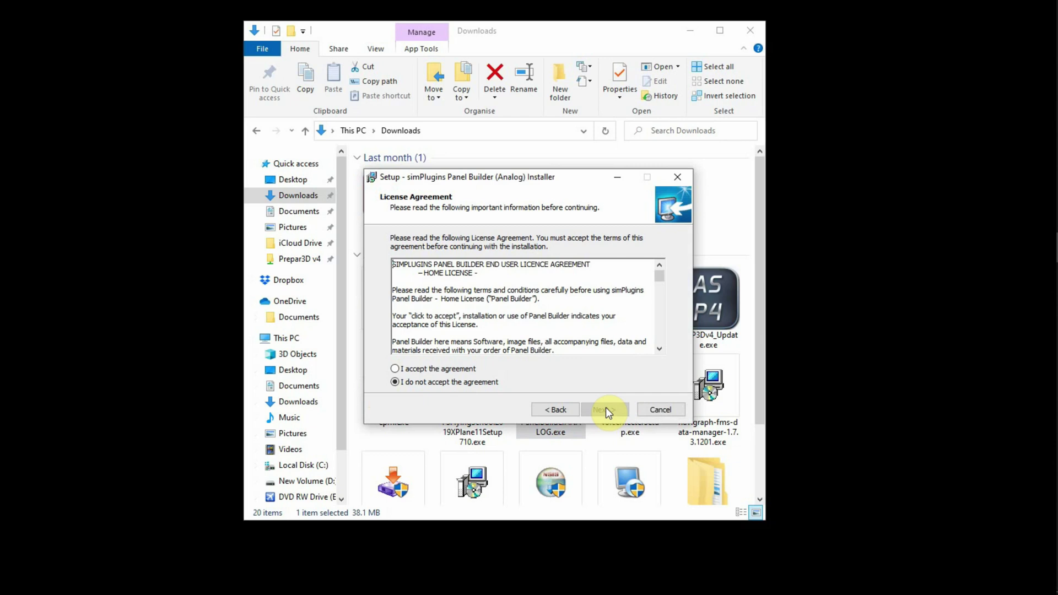
click(429, 368)
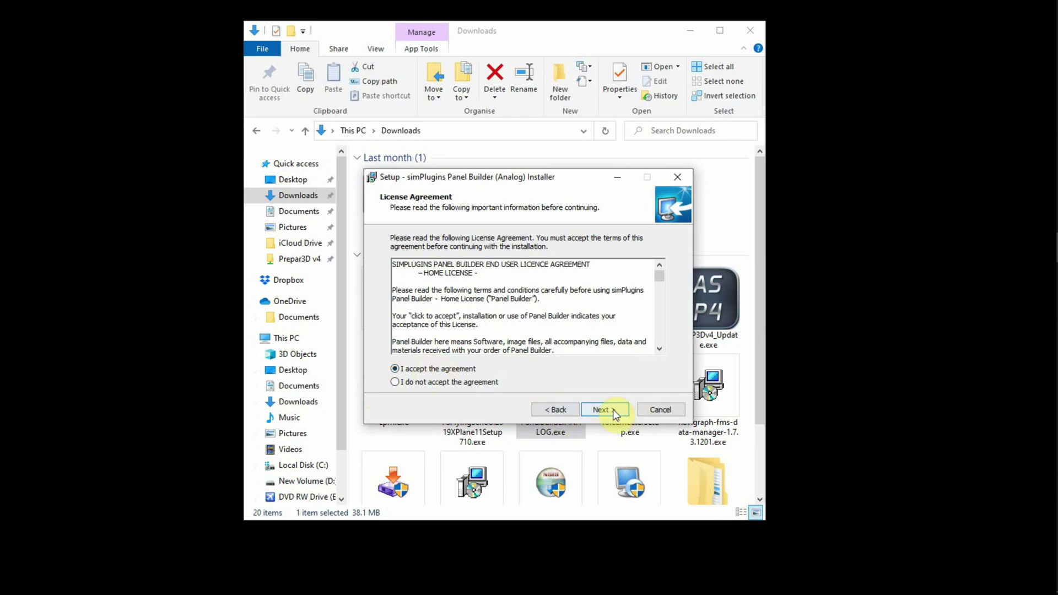
click(753, 31)
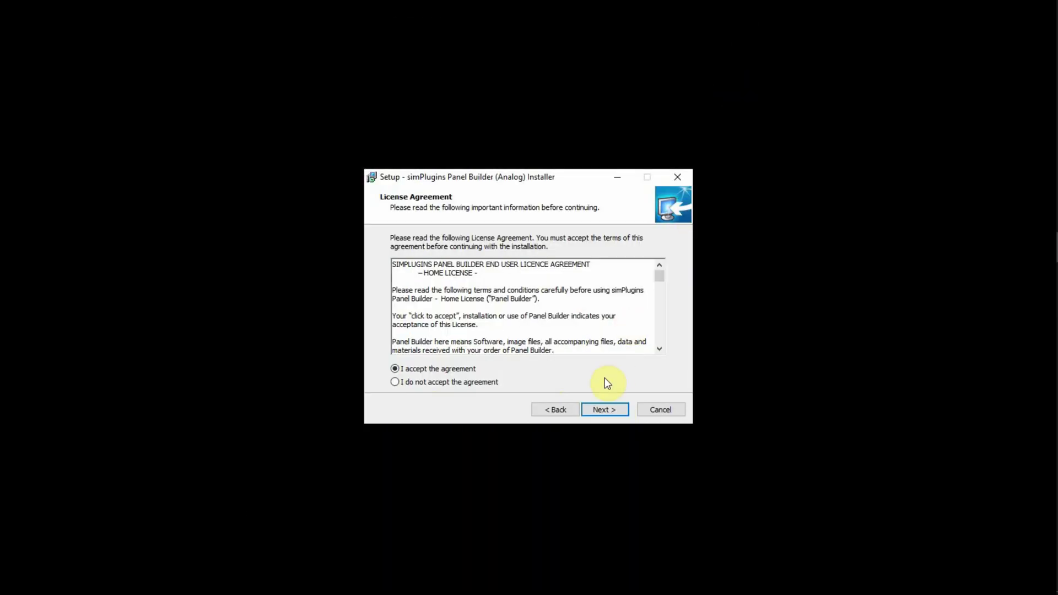
click(600, 412)
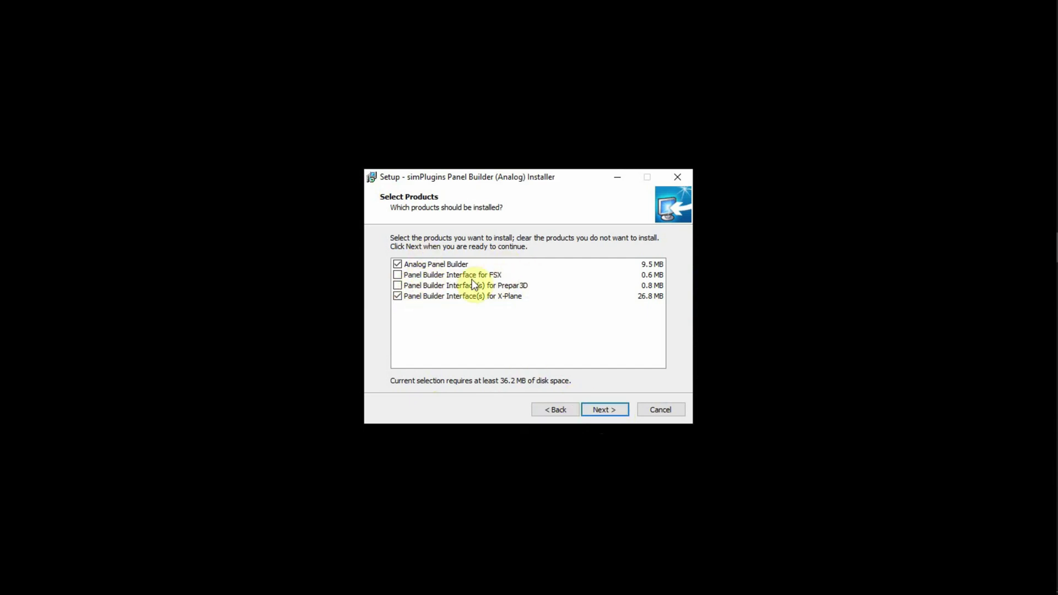
click(397, 297)
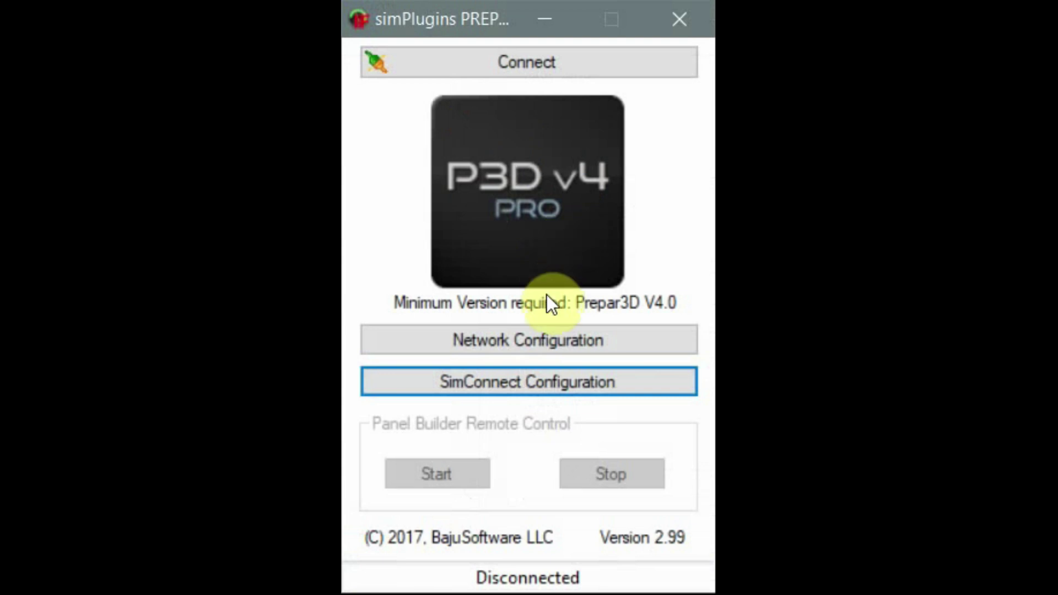
Switch to the simPlugins Prepar3D interface and try to connect it to Prepar3D
click(518, 64)
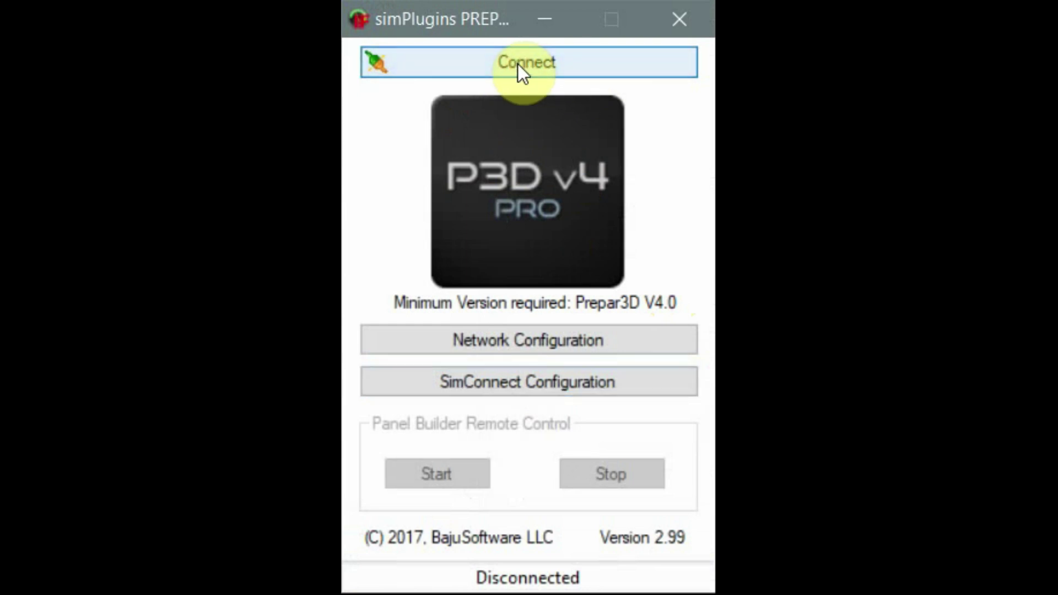
click(517, 64)
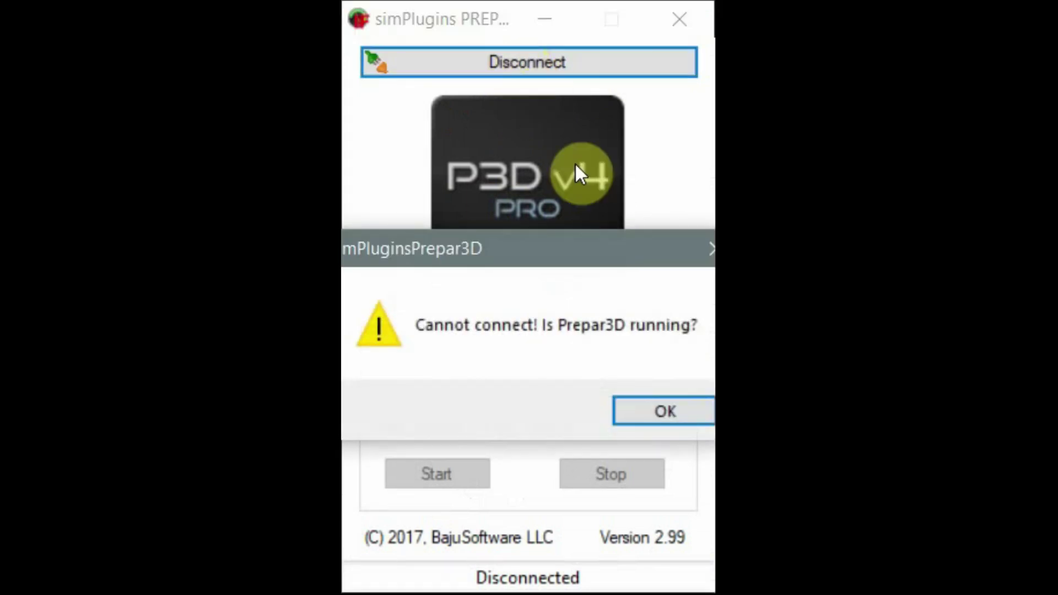
click(662, 420)
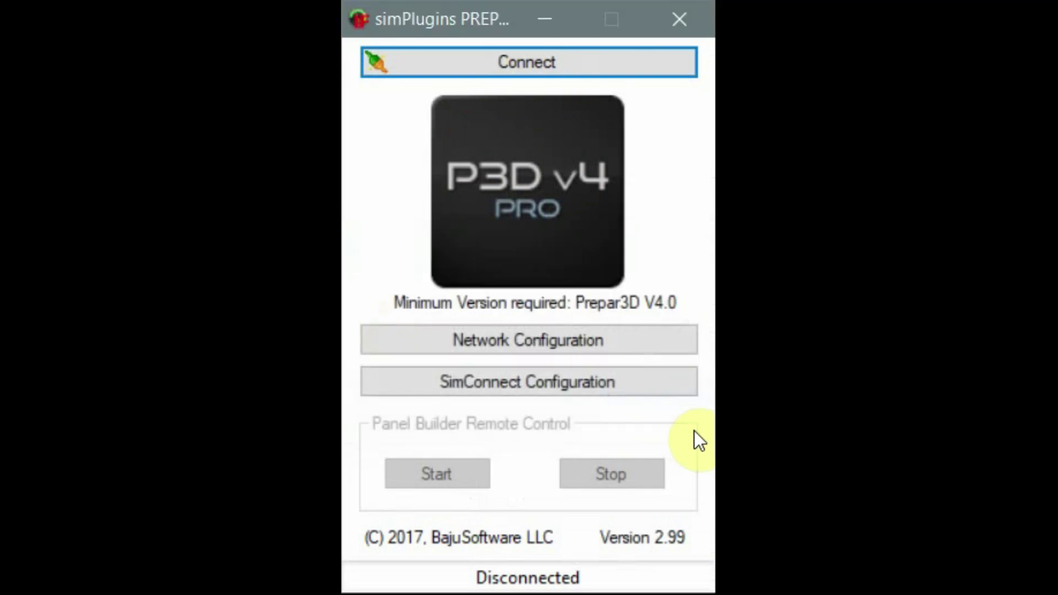
click(685, 18)
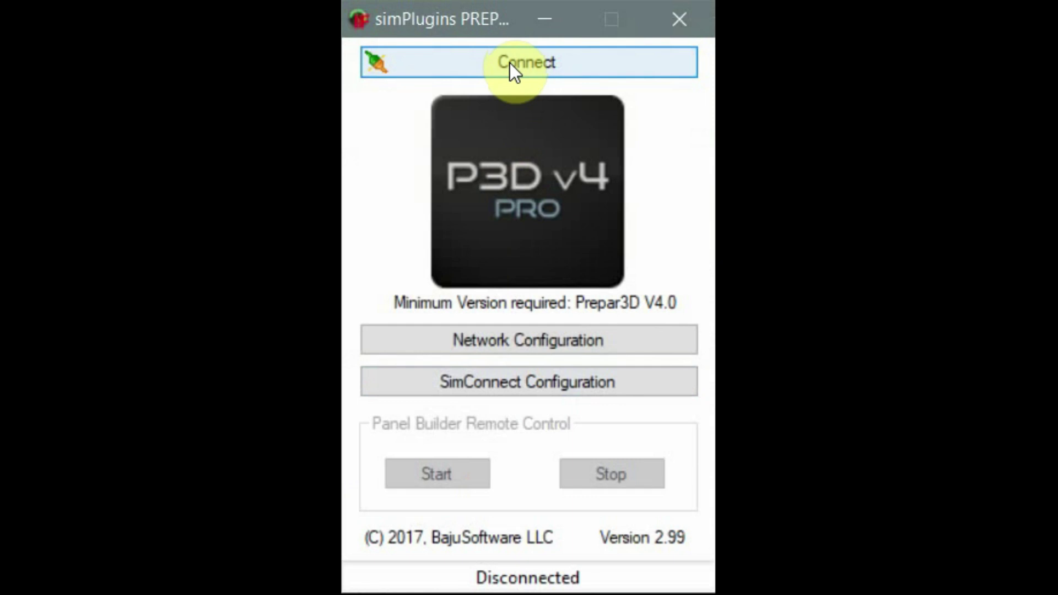
Connect the simPlugins interface to Prepar3D, and disconnect it again
click(511, 63)
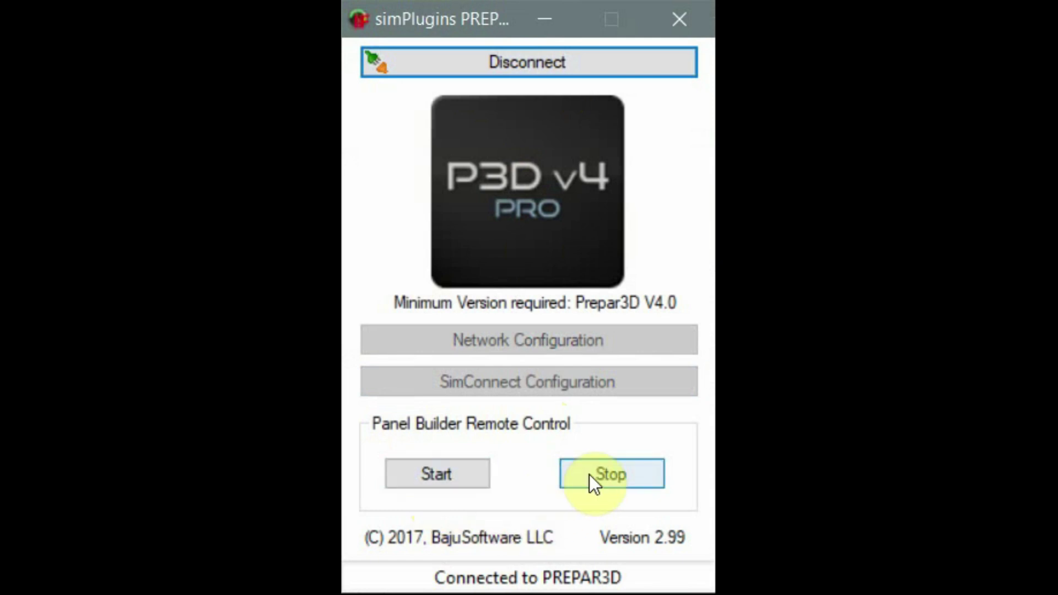
click(518, 65)
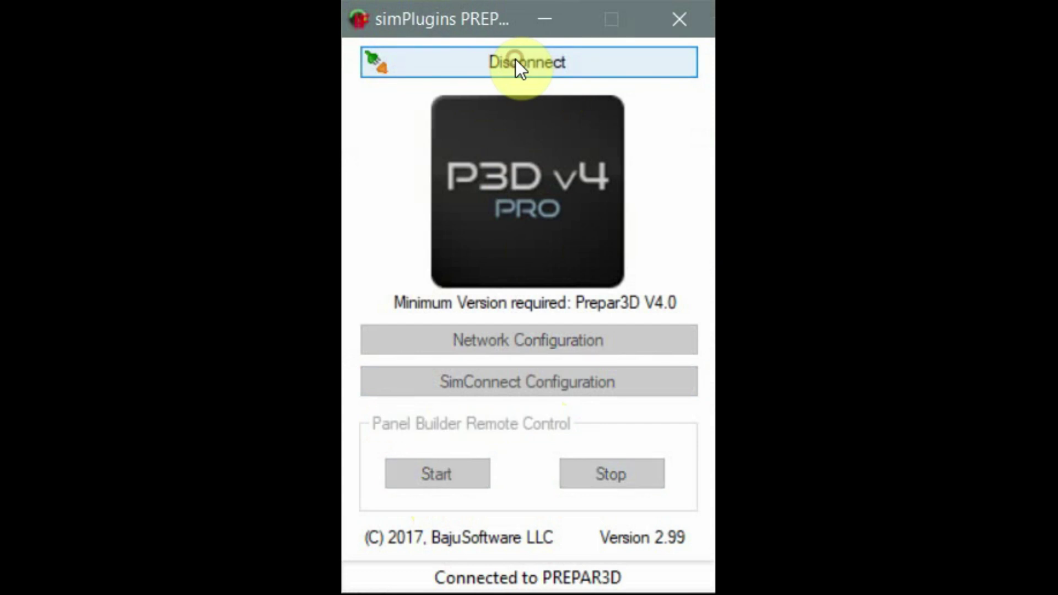